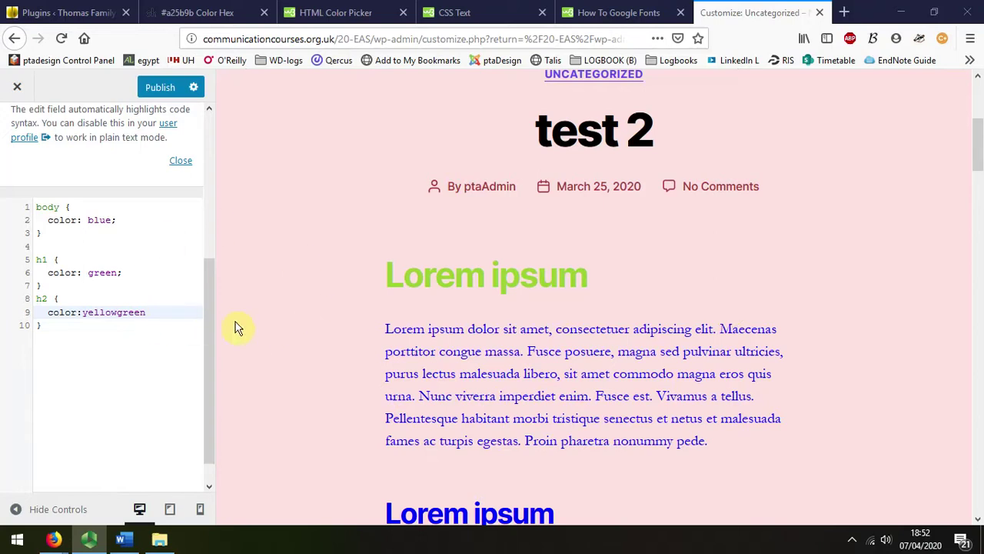
Step: Publish the Additional CSS: blue body text, green h1 and yellowgreen h2 headings
scroll(543, 319, "down", 3)
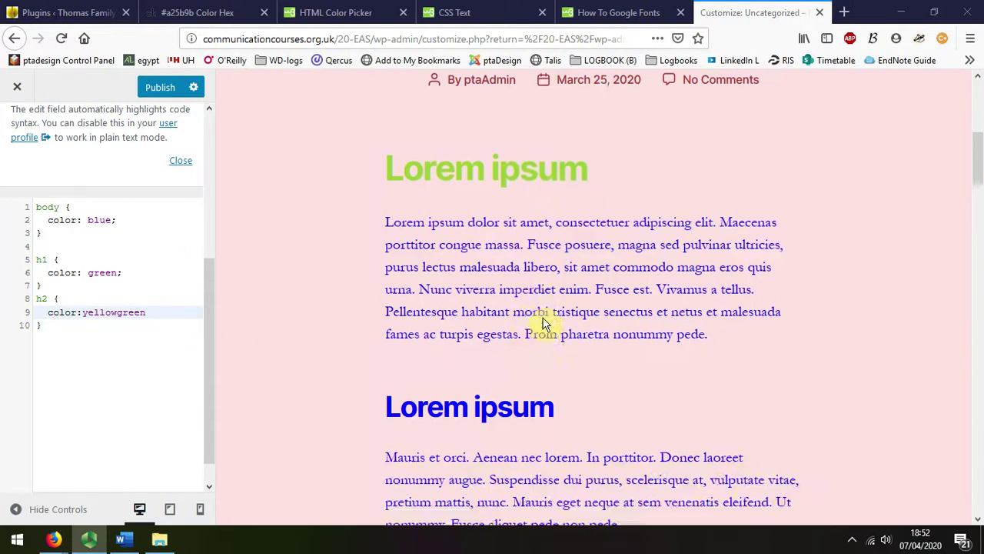
scroll(543, 323, "up", 3)
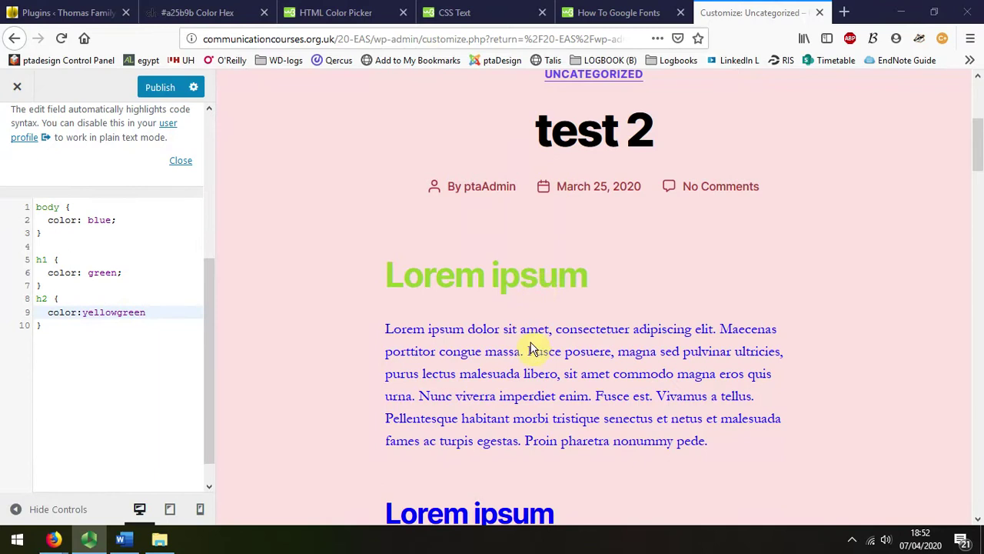
left_click(160, 88)
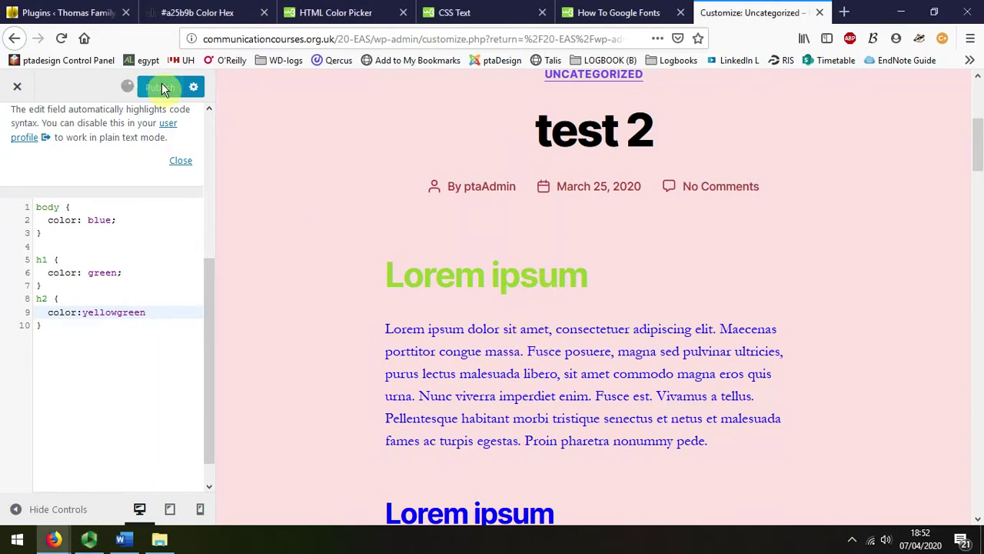
Step: Close the Customizer to the Dashboard, then reopen it through Appearance > Customize
left_click(19, 89)
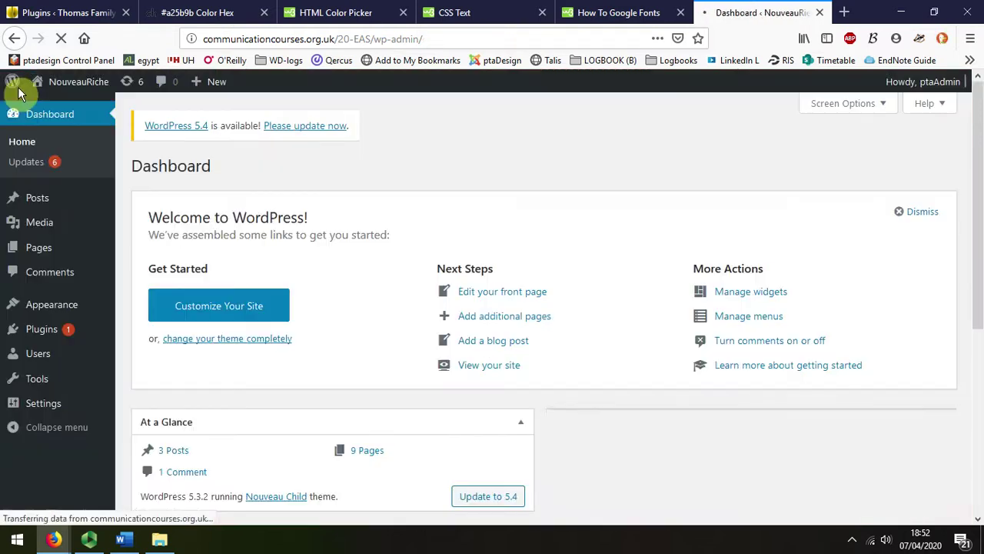
mouse_move(83, 302)
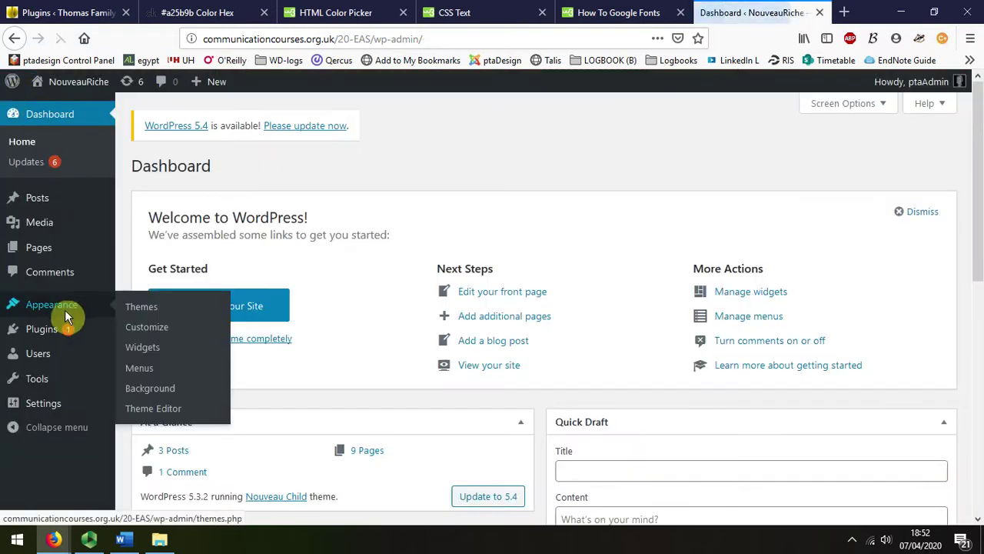
left_click(150, 326)
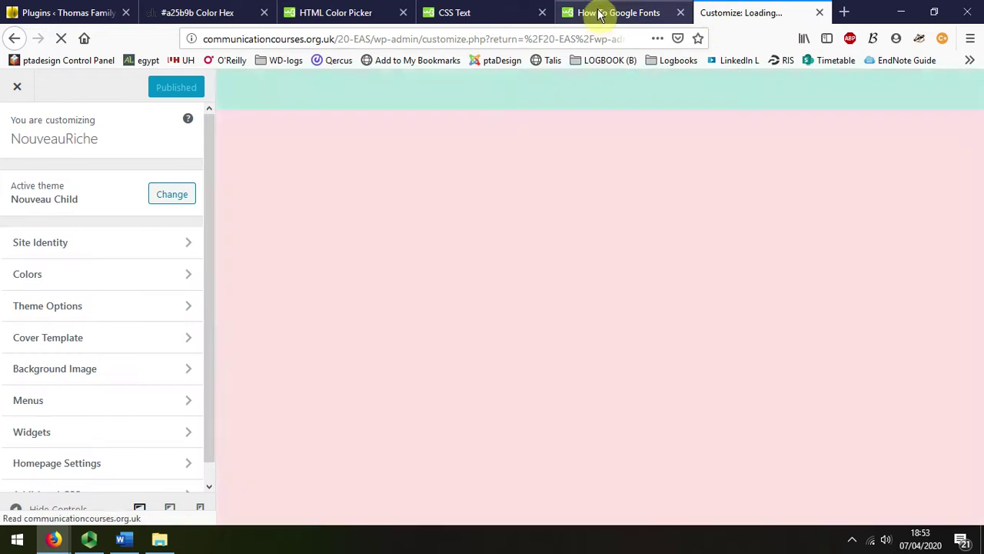
Step: Switch to the W3Schools How To Google Fonts page and return to its top
left_click(596, 13)
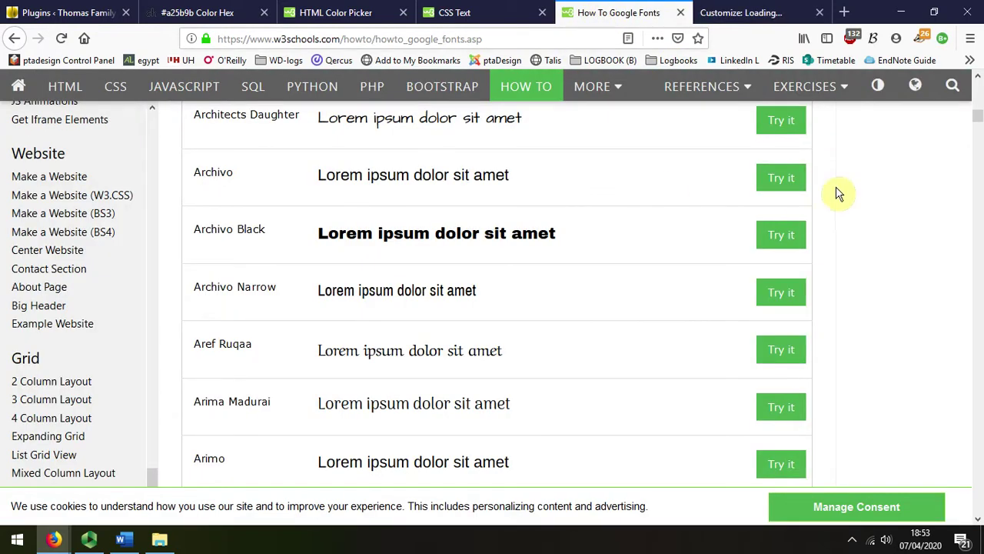
scroll(836, 190, "up", 5)
scroll(840, 193, "up", 10)
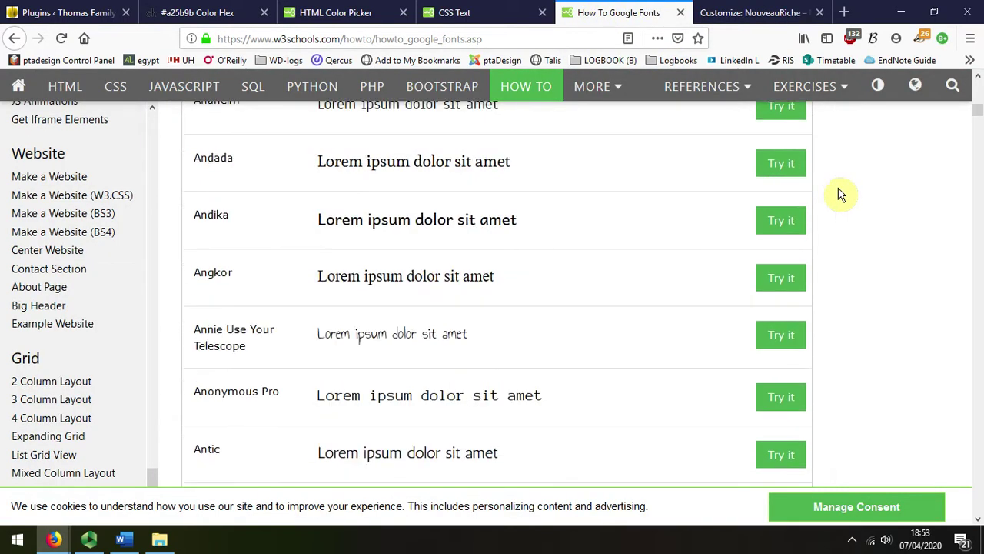
scroll(840, 194, "up", 3)
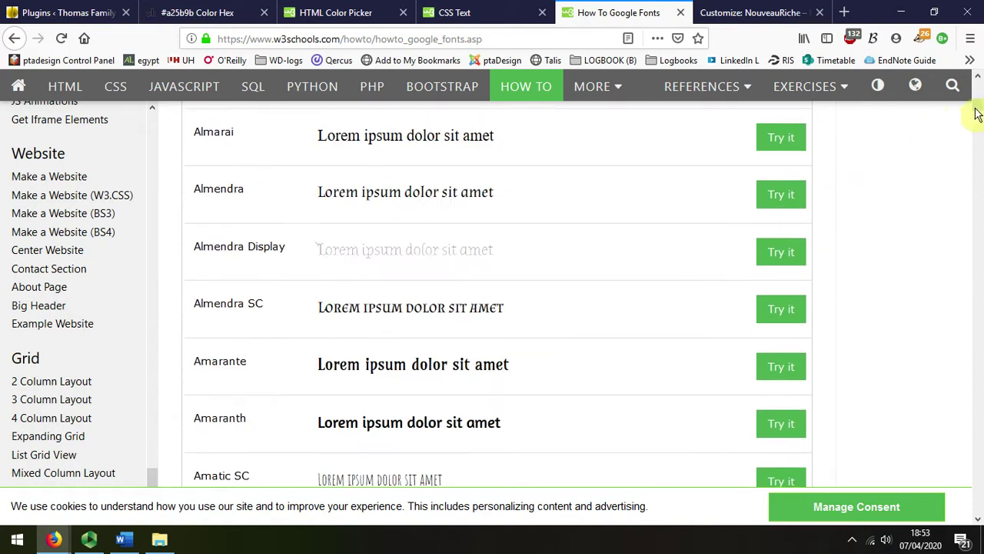
left_click_drag(977, 108, 976, 91)
Step: Scroll down the Google Fonts list until the Arizonia sample row is visible
scroll(714, 209, "down", 3)
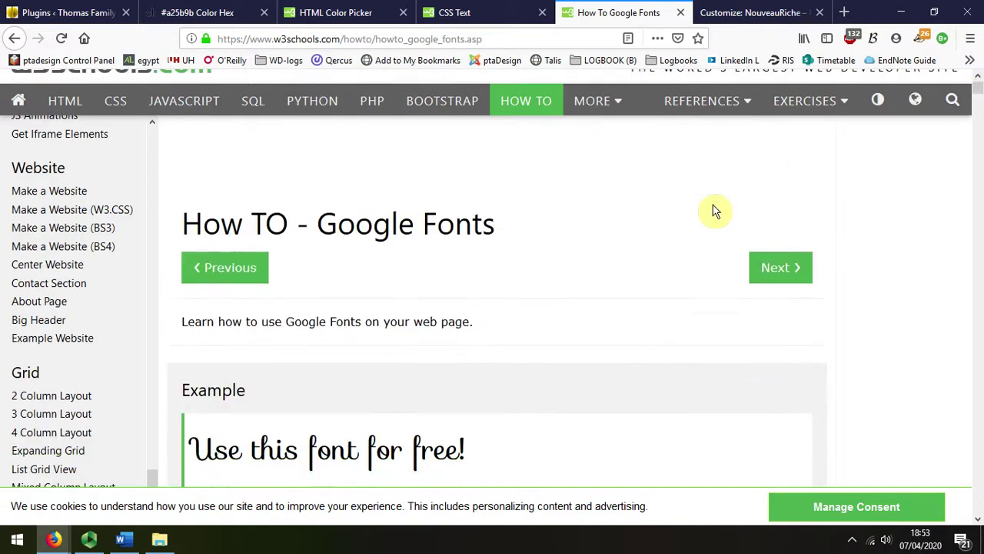
scroll(699, 207, "down", 1)
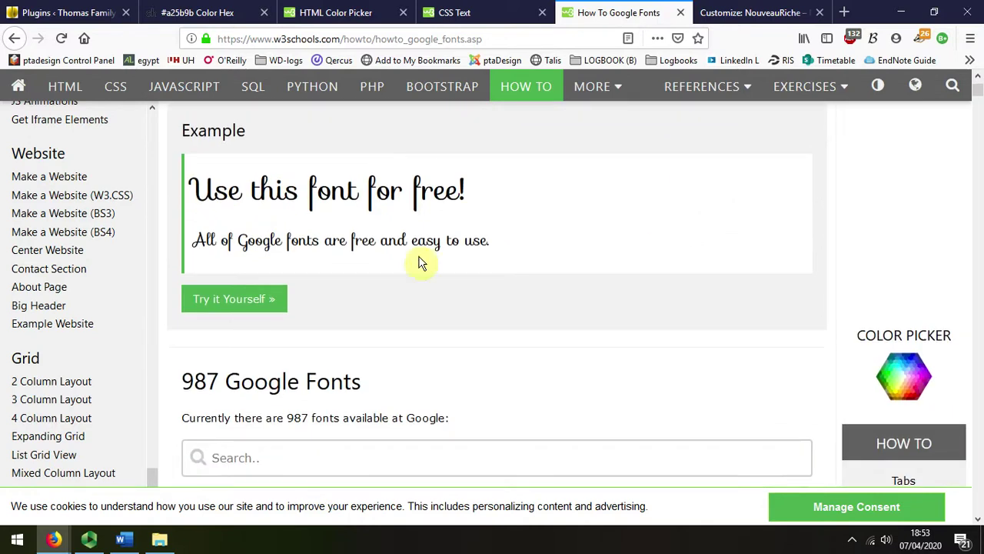
scroll(442, 336, "down", 4)
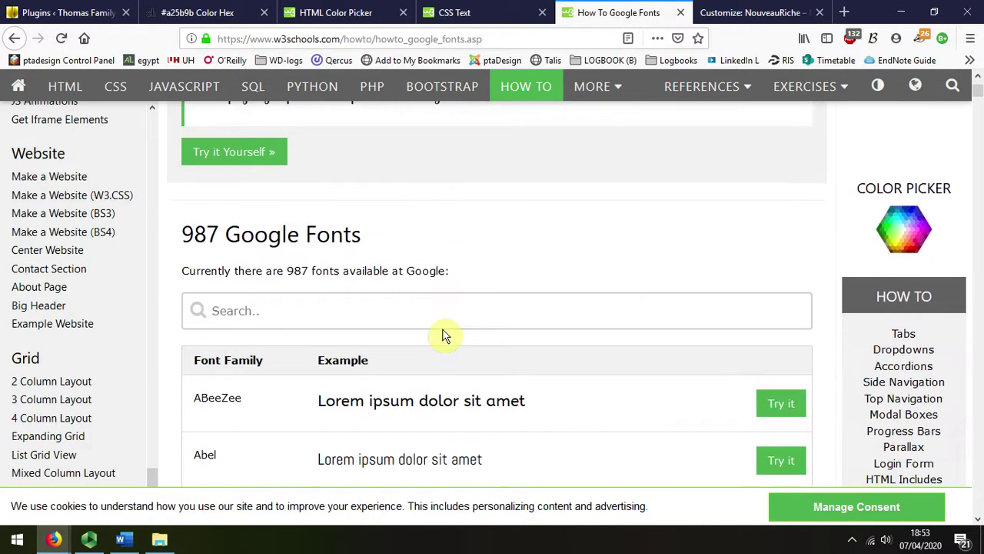
scroll(451, 329, "down", 4)
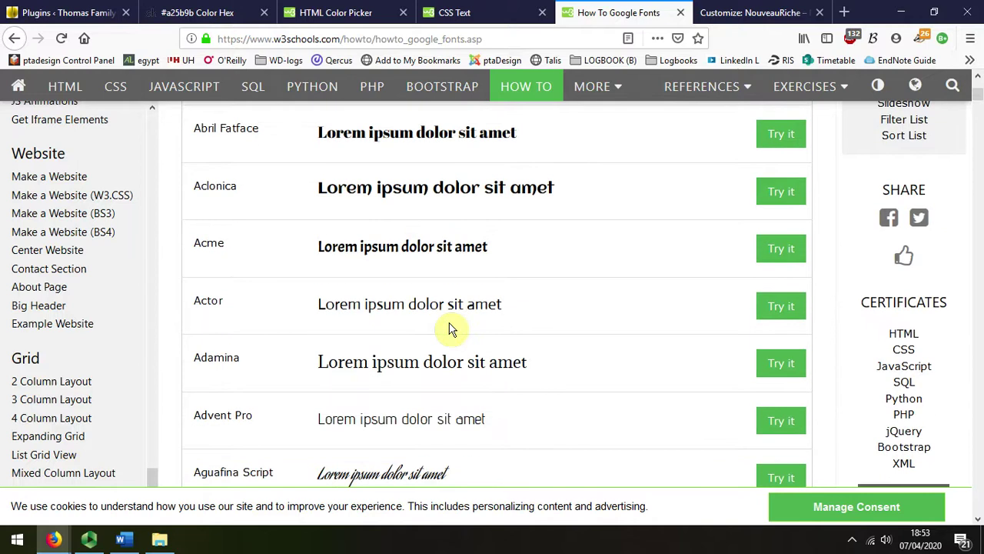
scroll(451, 329, "down", 4)
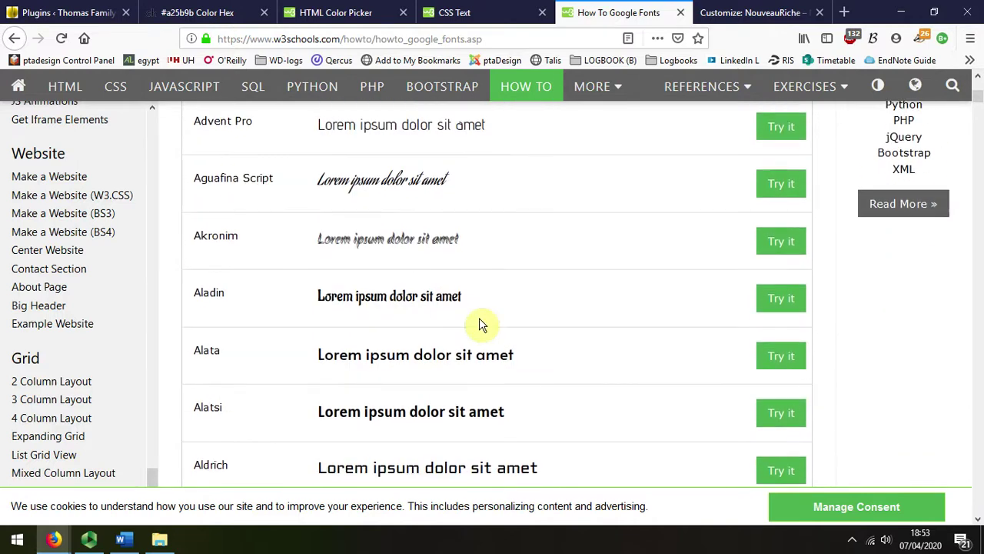
scroll(479, 323, "down", 4)
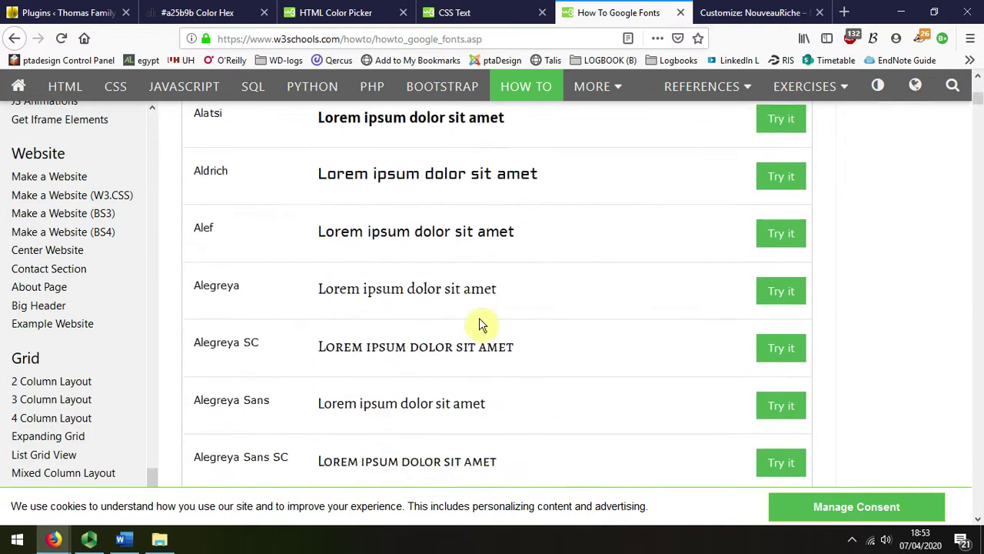
scroll(479, 323, "down", 5)
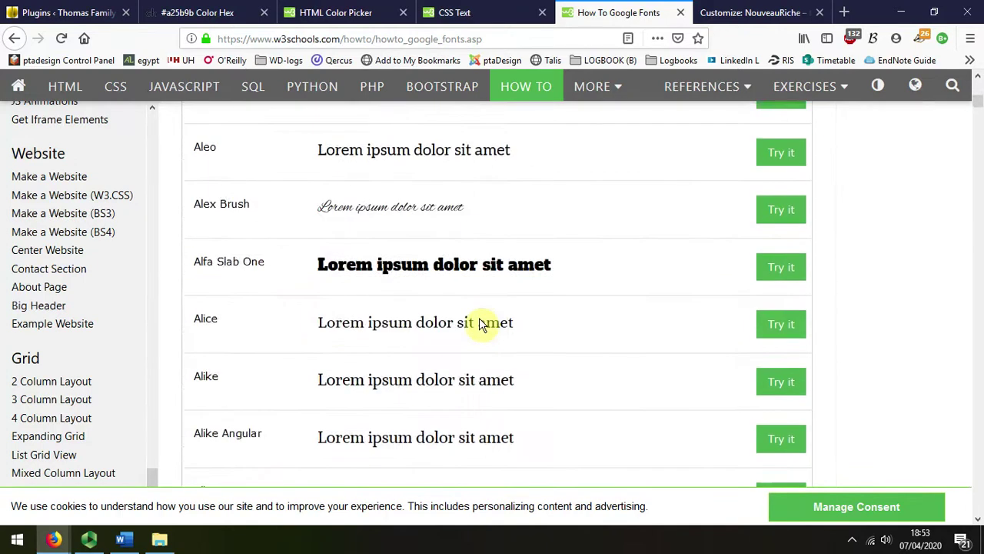
scroll(479, 323, "down", 4)
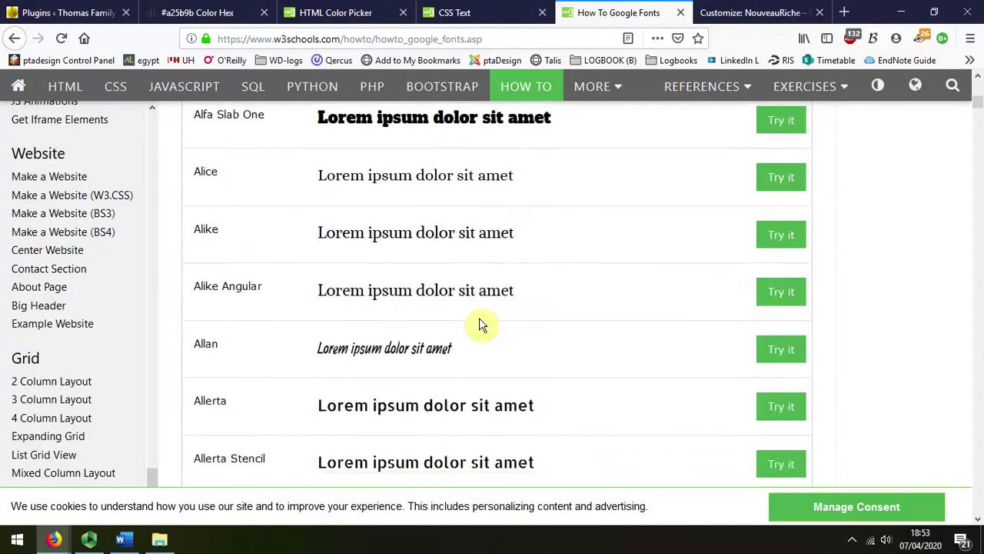
scroll(479, 323, "down", 2)
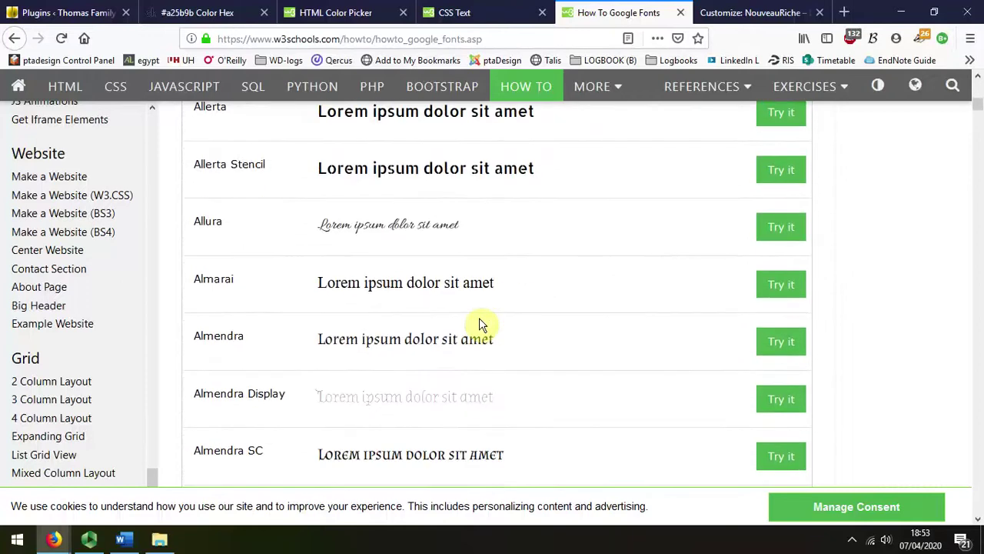
scroll(479, 323, "down", 5)
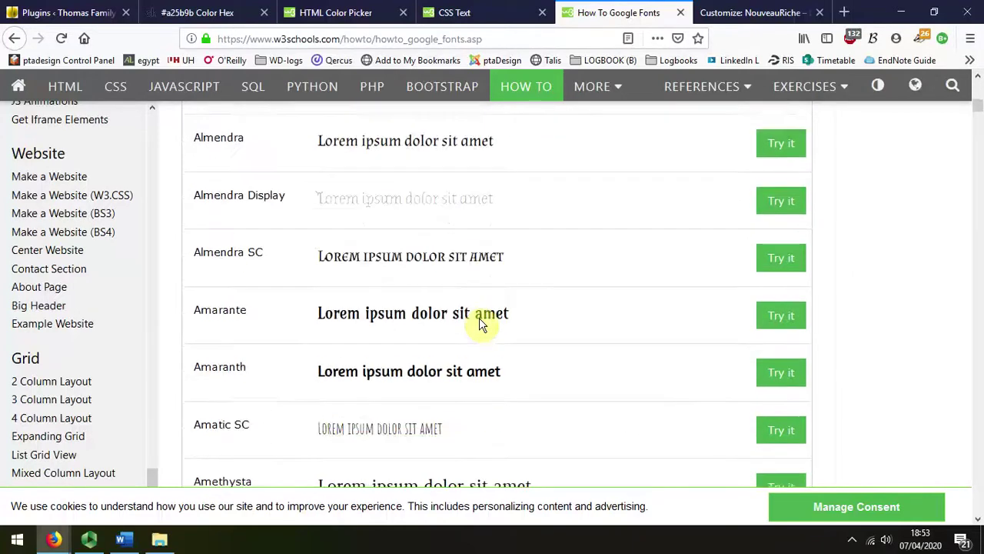
scroll(479, 323, "down", 3)
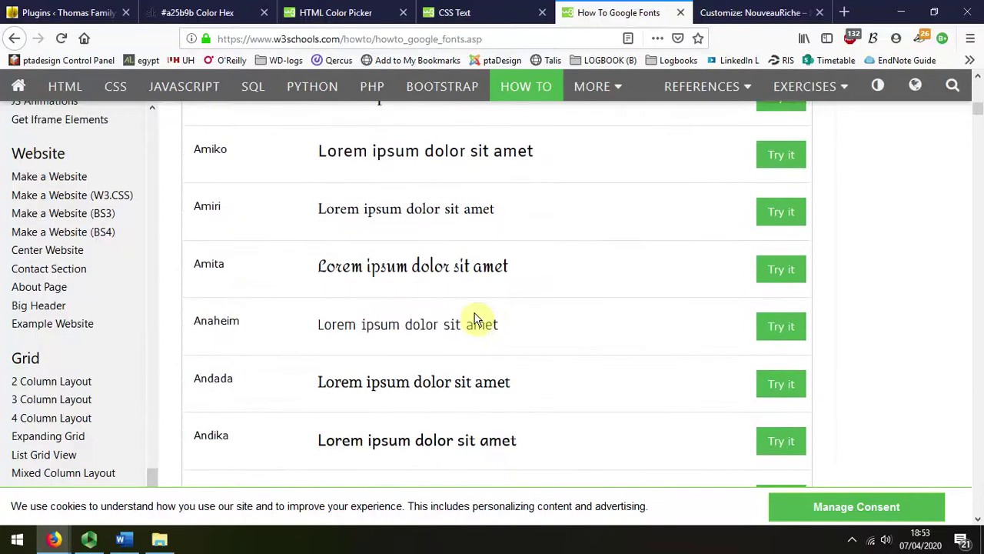
scroll(449, 316, "down", 4)
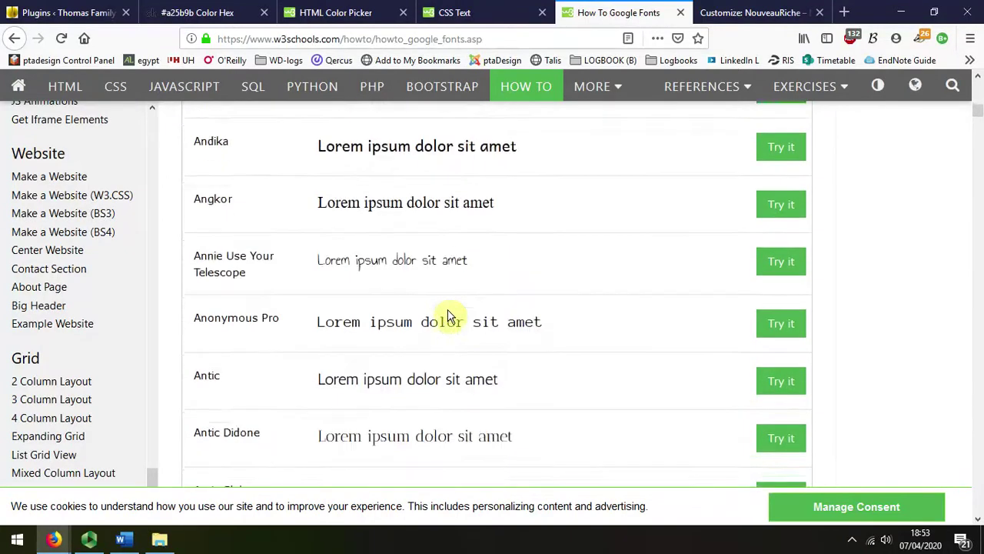
scroll(449, 316, "down", 2)
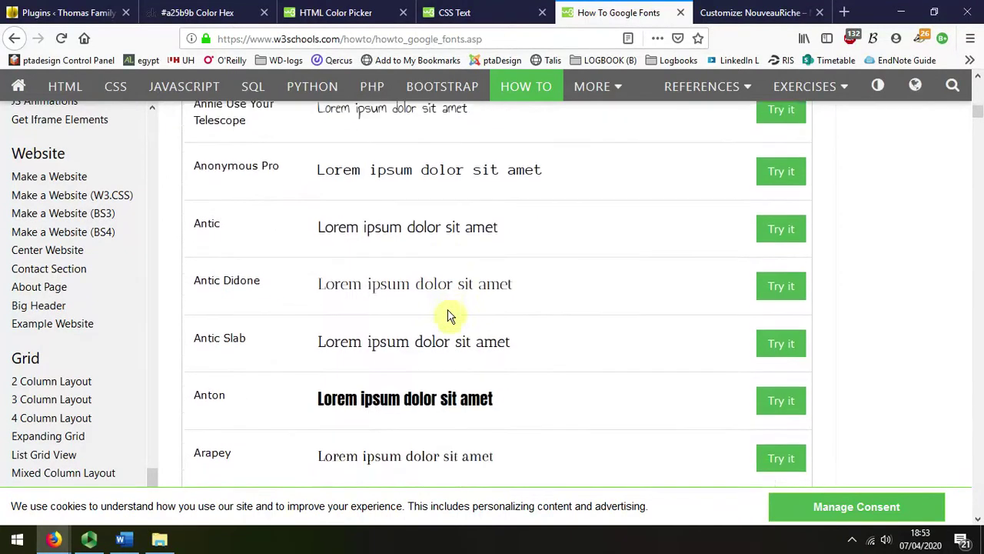
scroll(449, 316, "down", 4)
scroll(450, 316, "down", 2)
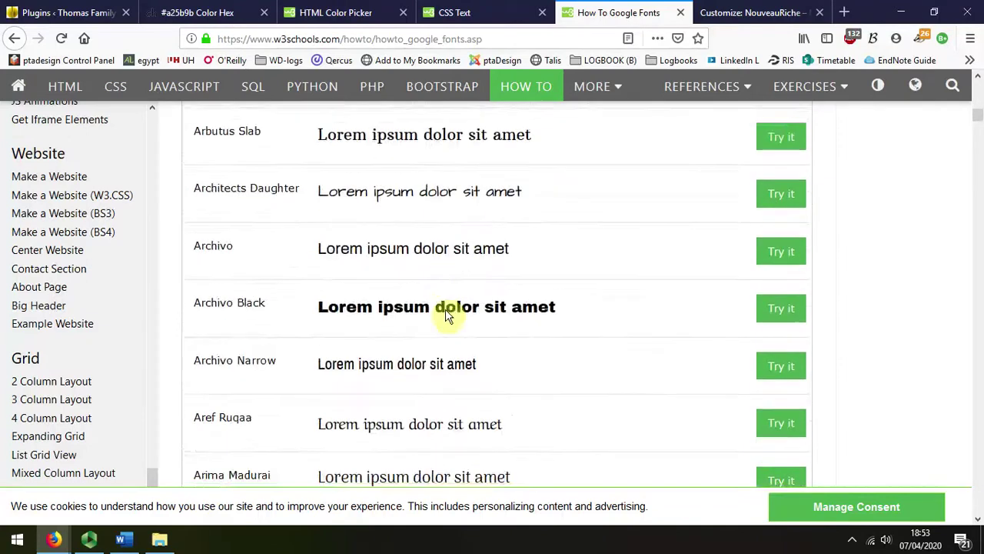
scroll(446, 317, "down", 2)
scroll(443, 318, "down", 4)
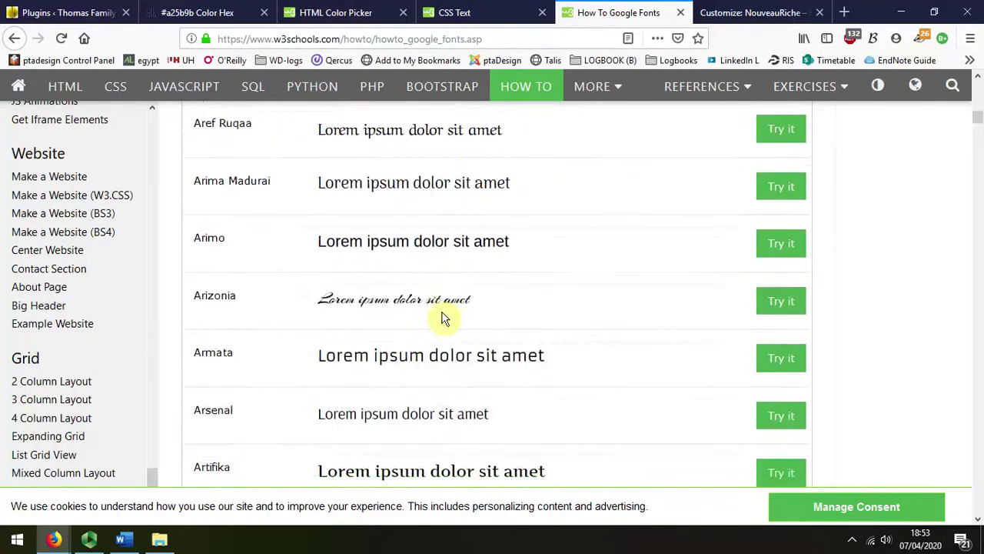
scroll(461, 315, "down", 2)
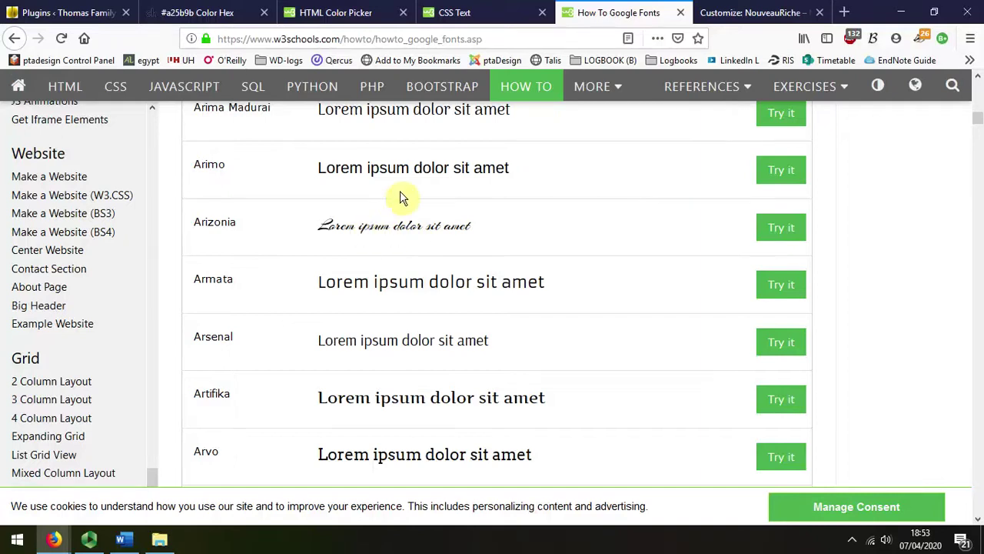
Step: Close the Customizer and go to Plugins > Add New, focusing the plugin search box
left_click(744, 14)
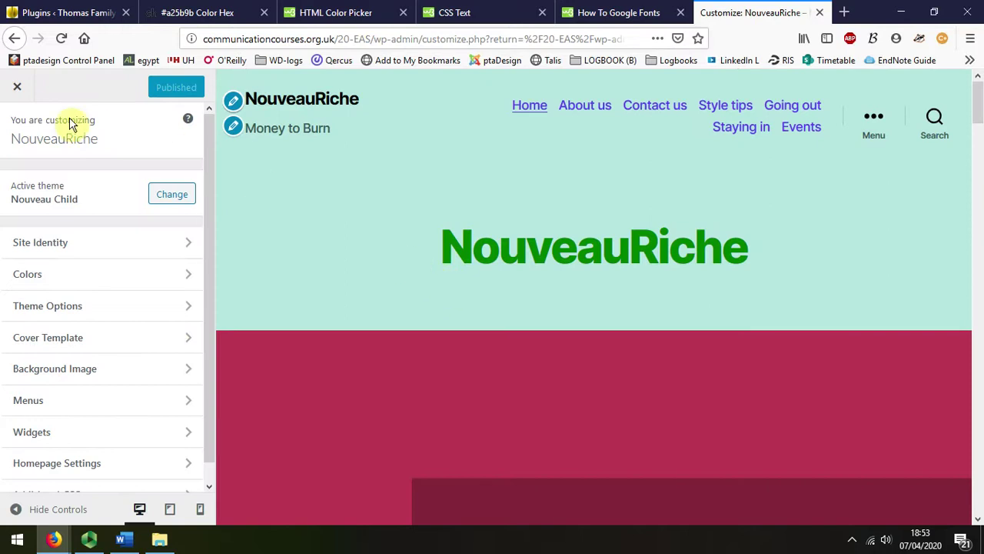
left_click(18, 89)
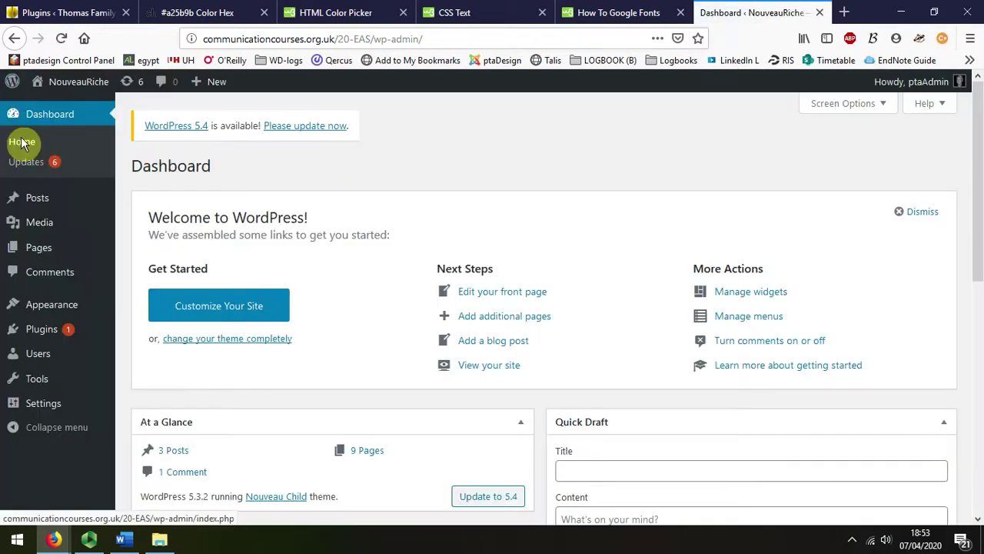
left_click(46, 330)
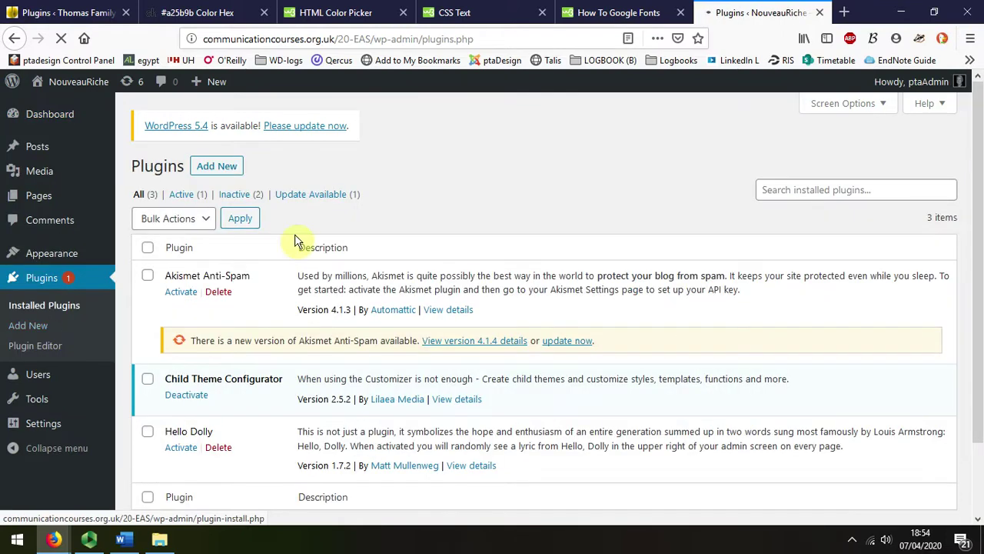
left_click(225, 169)
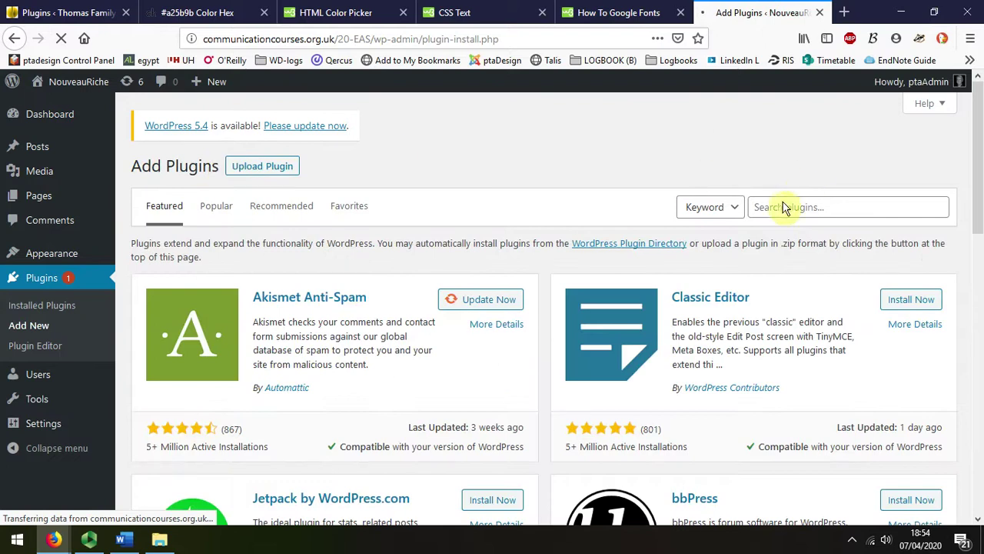
left_click(783, 208)
Step: Search the plugin directory for 'fonts' and install Google Fonts Typography
type("fonts")
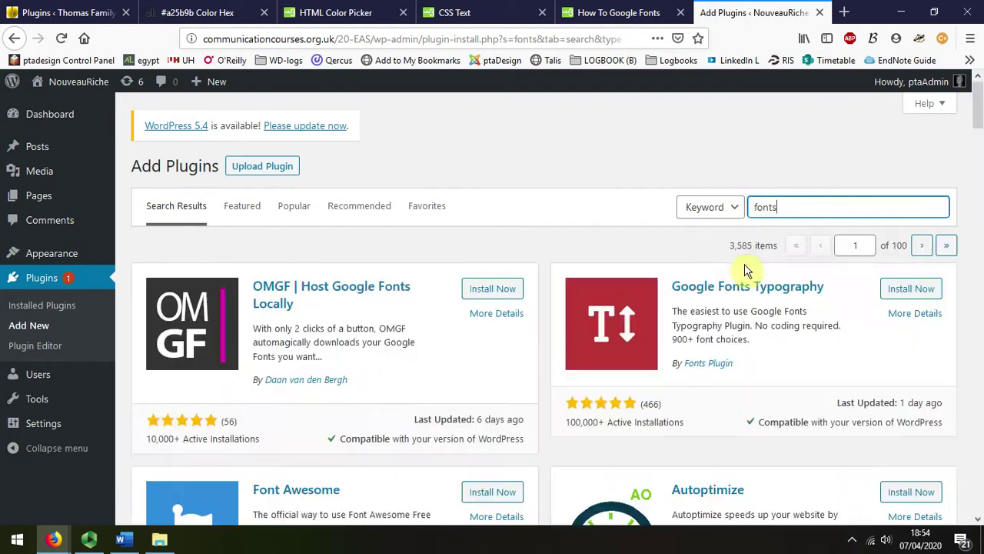
scroll(736, 283, "down", 1)
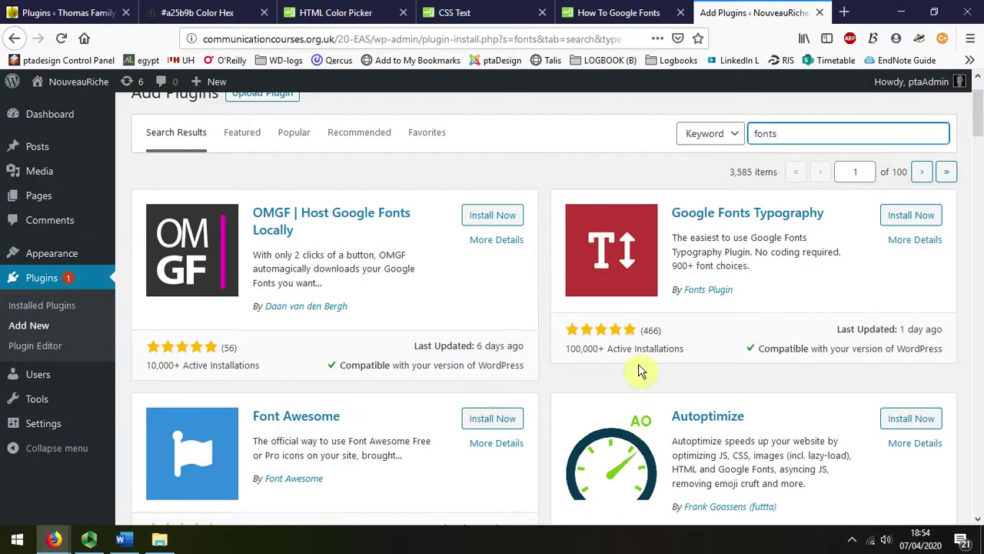
scroll(646, 367, "down", 5)
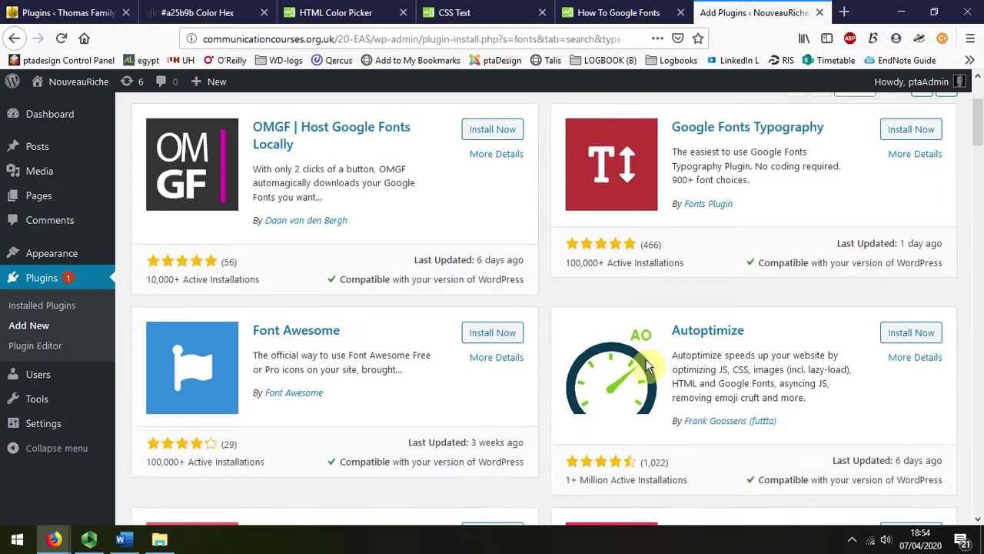
scroll(646, 367, "up", 5)
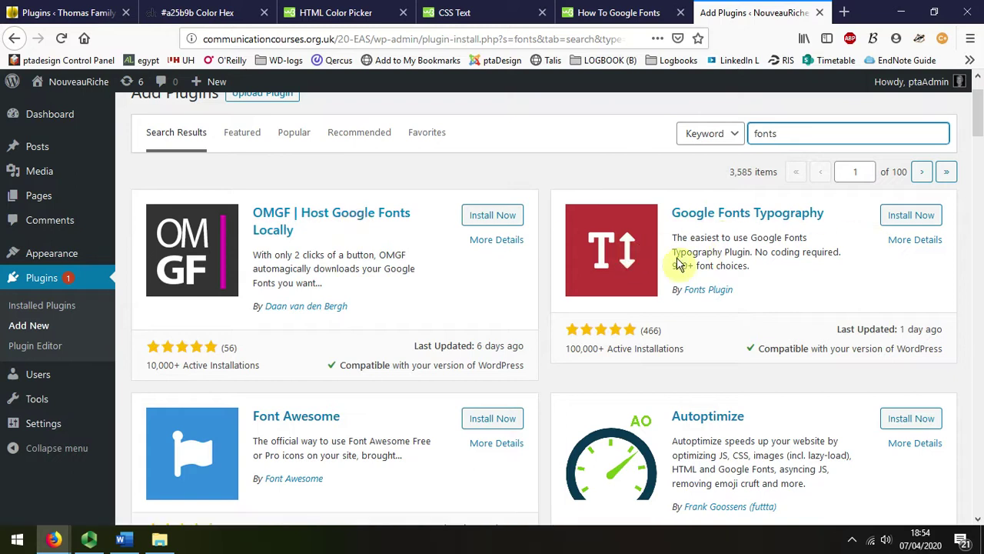
left_click(901, 220)
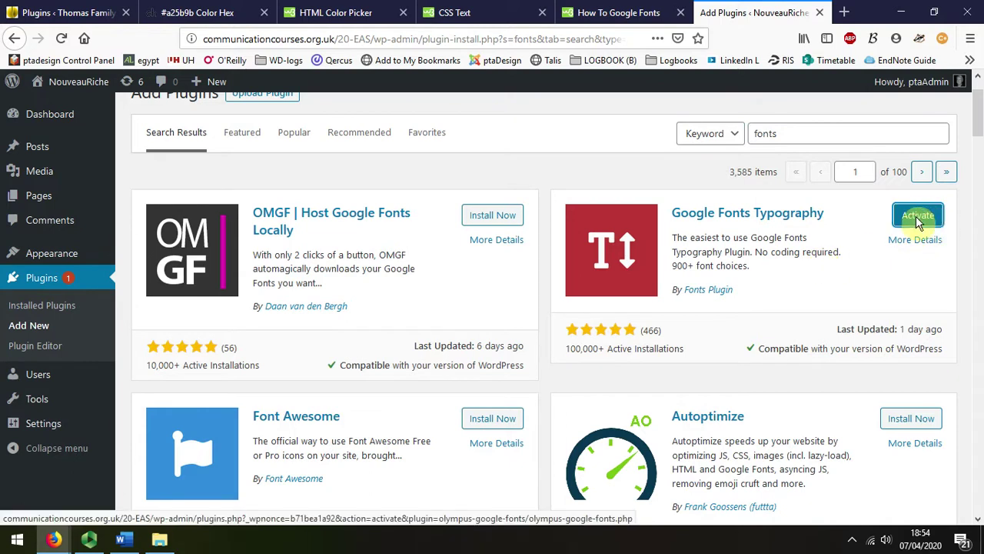
Step: Activate Google Fonts Typography so it appears among the installed plugins
left_click(918, 216)
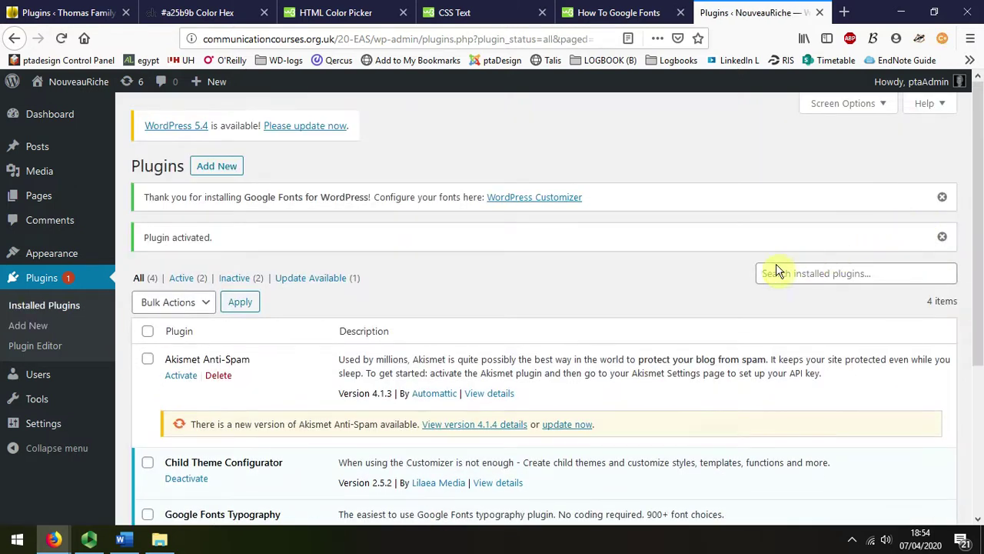
scroll(765, 273, "down", 1)
scroll(731, 289, "down", 3)
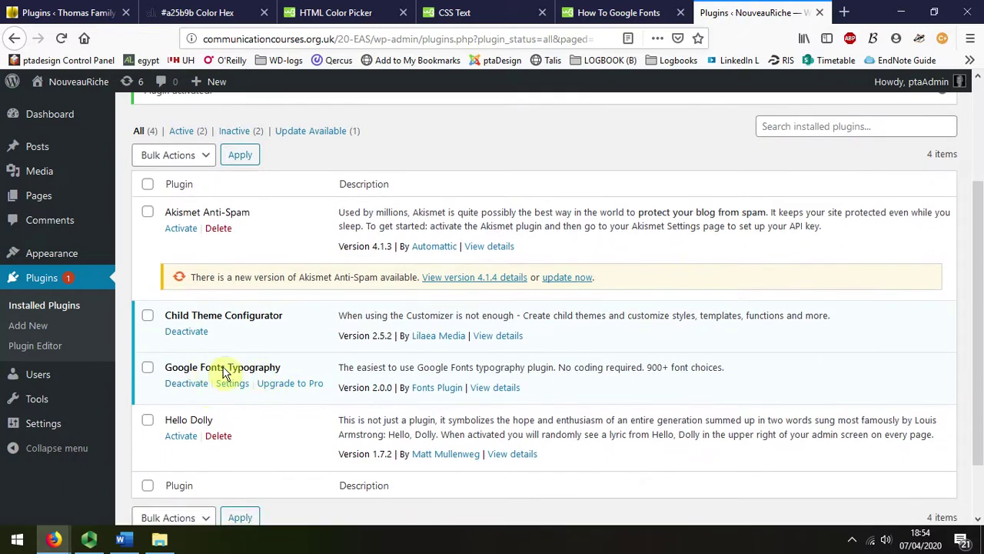
mouse_move(61, 261)
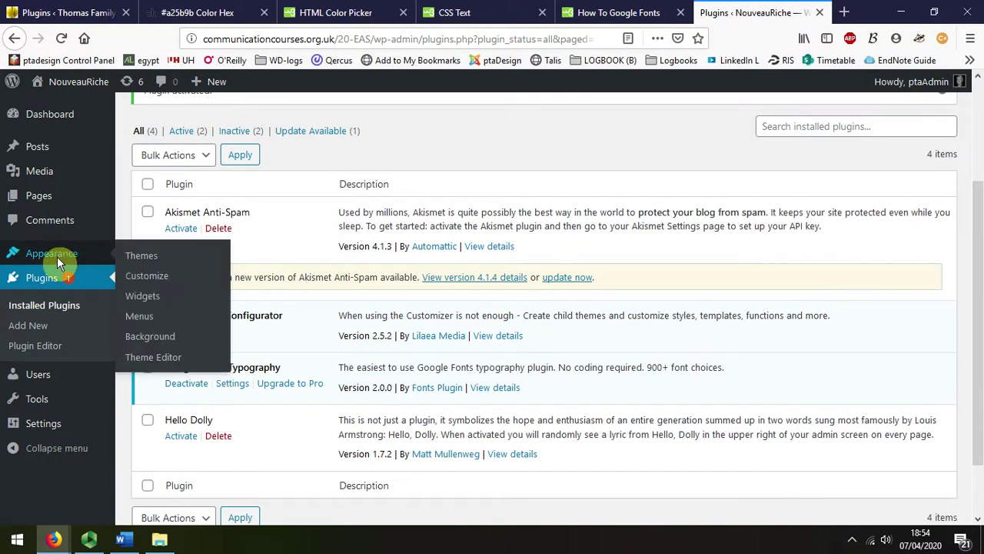
Step: Open Appearance > Customize > Google Fonts > Basic Settings
left_click(151, 271)
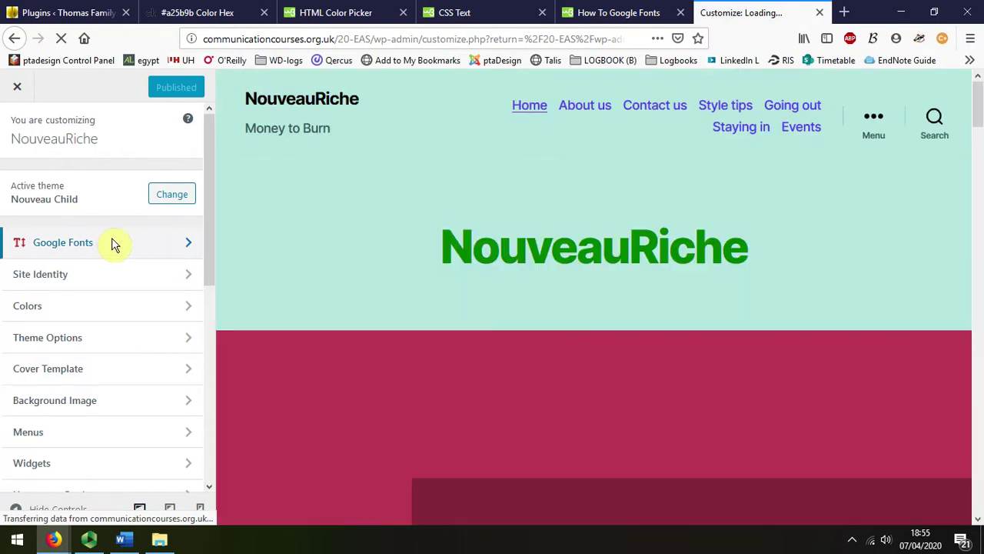
left_click(111, 243)
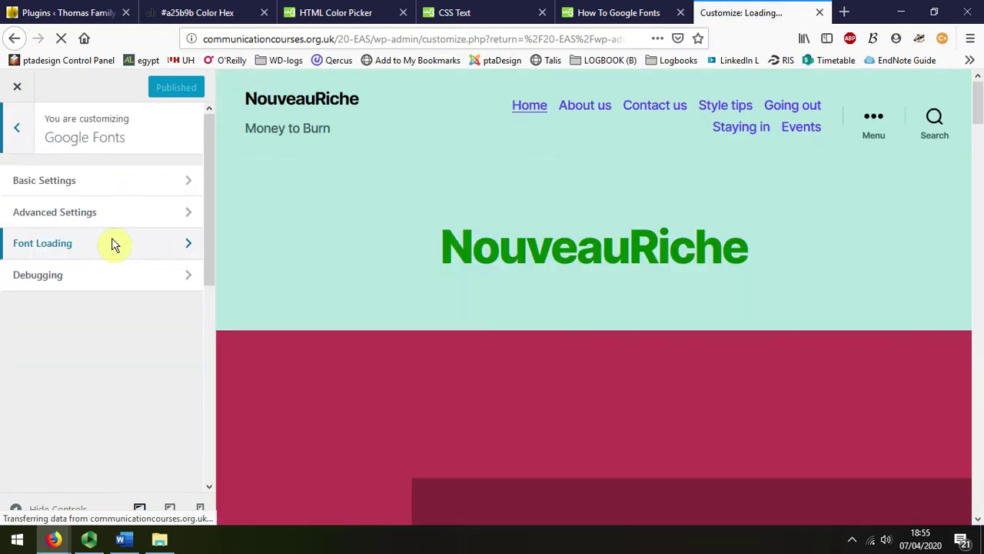
left_click(131, 181)
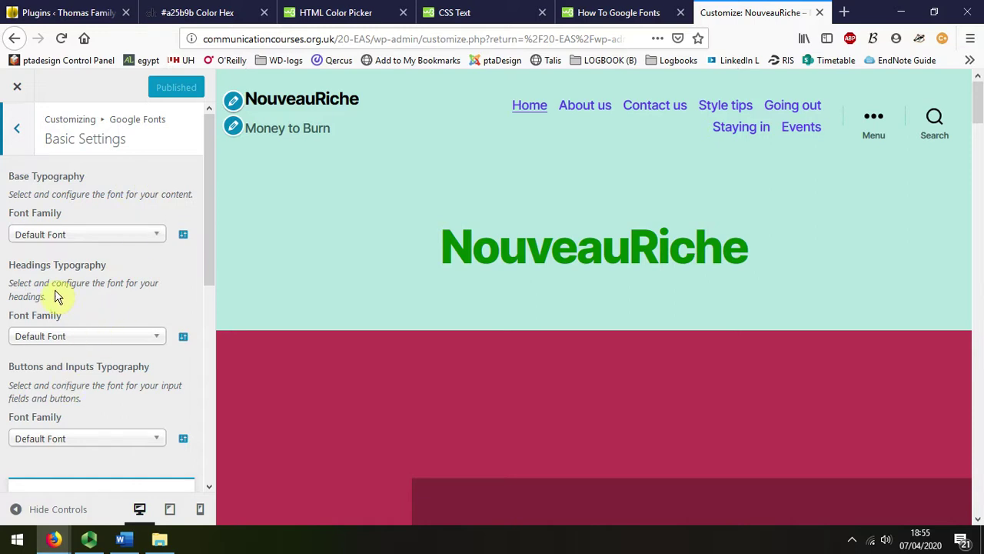
Step: Set the headings font family to Arizonia using an 'ariz' search
left_click(157, 338)
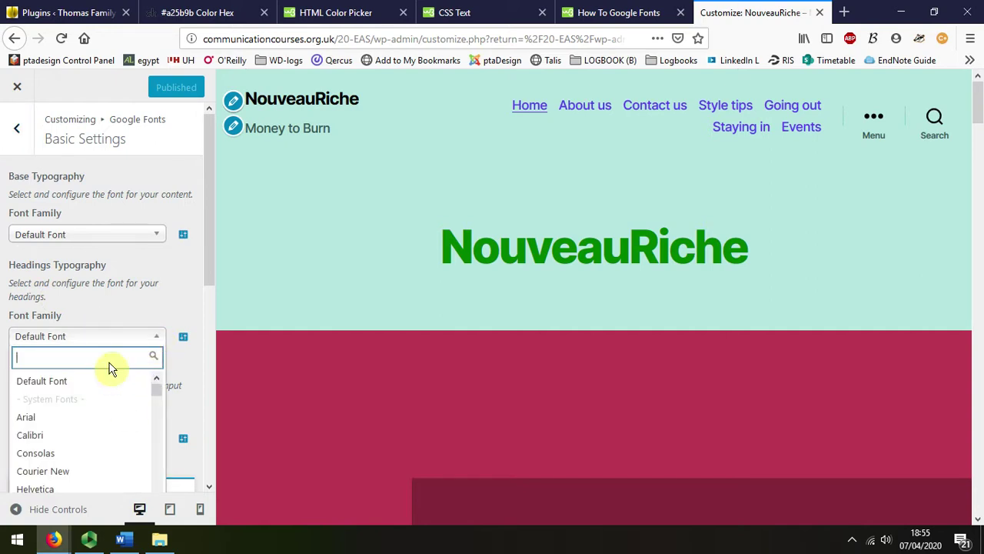
type("arizonia")
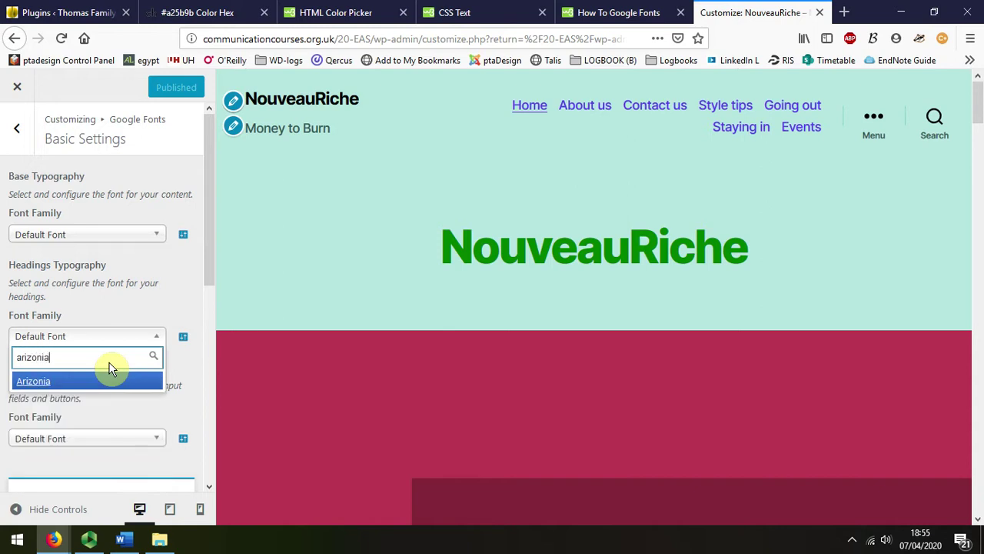
key("Return")
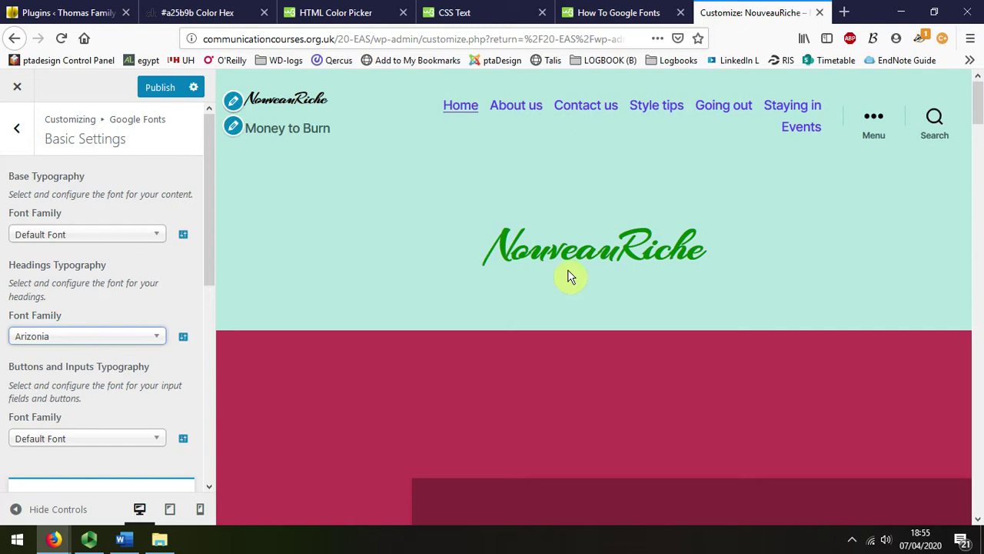
scroll(603, 273, "down", 10)
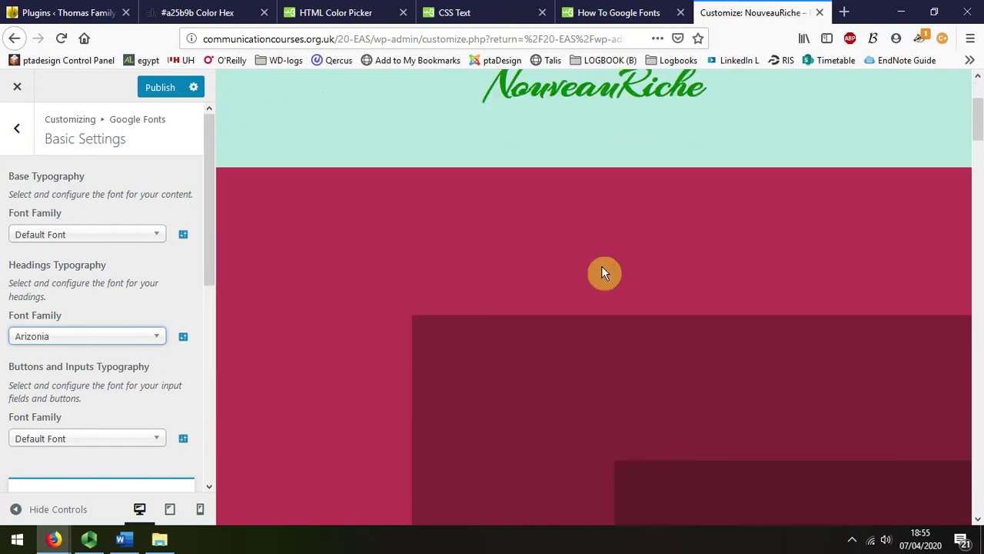
scroll(603, 273, "down", 8)
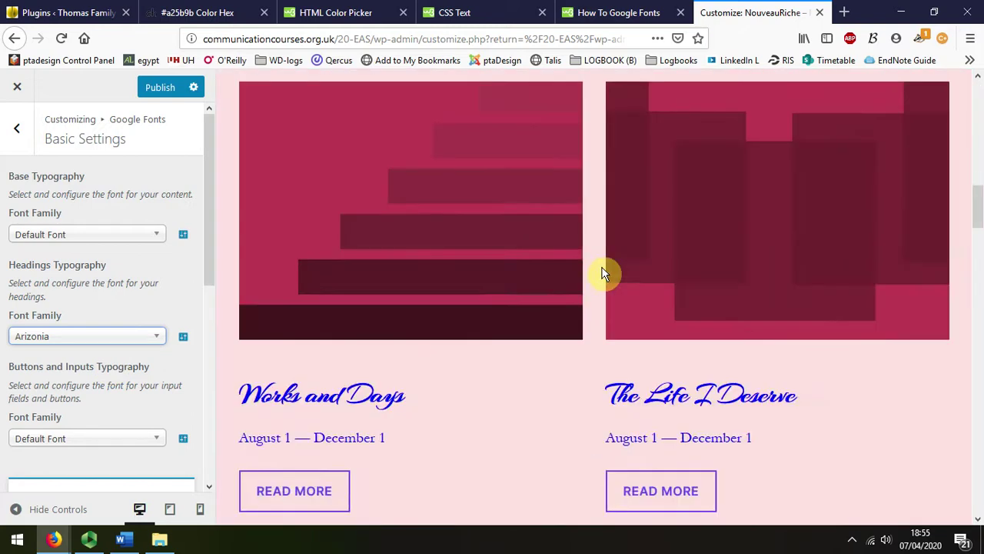
scroll(603, 273, "down", 5)
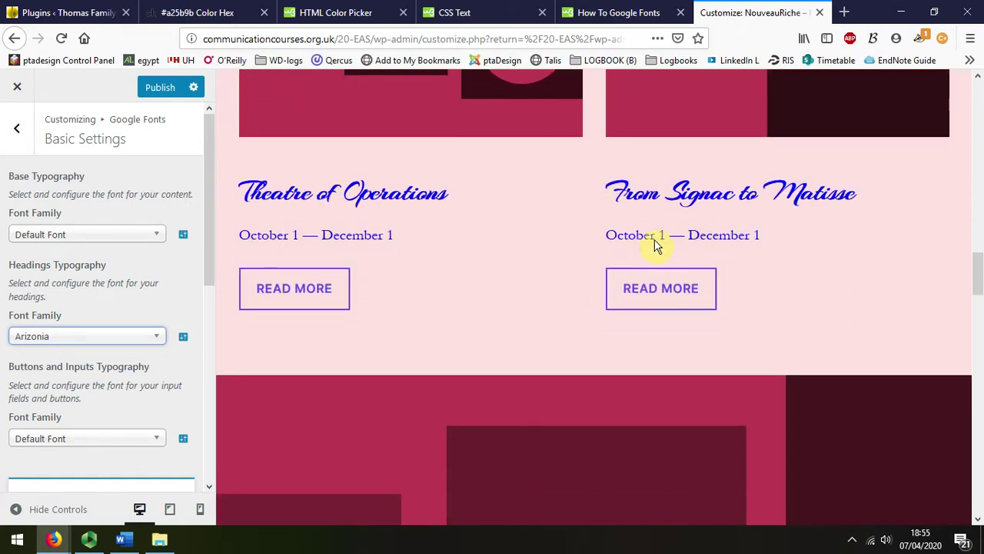
Step: Load the Staying in Events page in the preview to check the Arizonia headings
scroll(628, 246, "up", 5)
scroll(609, 259, "up", 10)
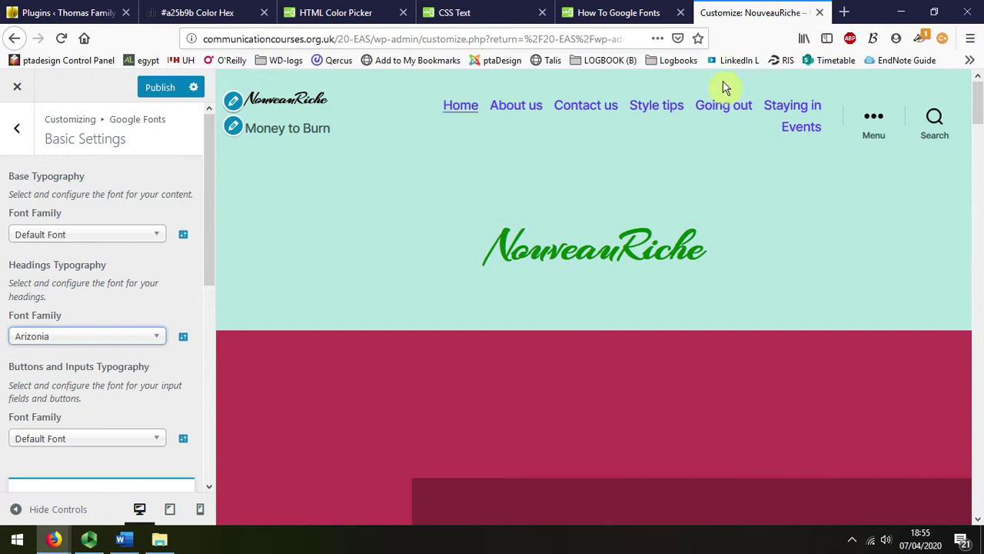
left_click(808, 131)
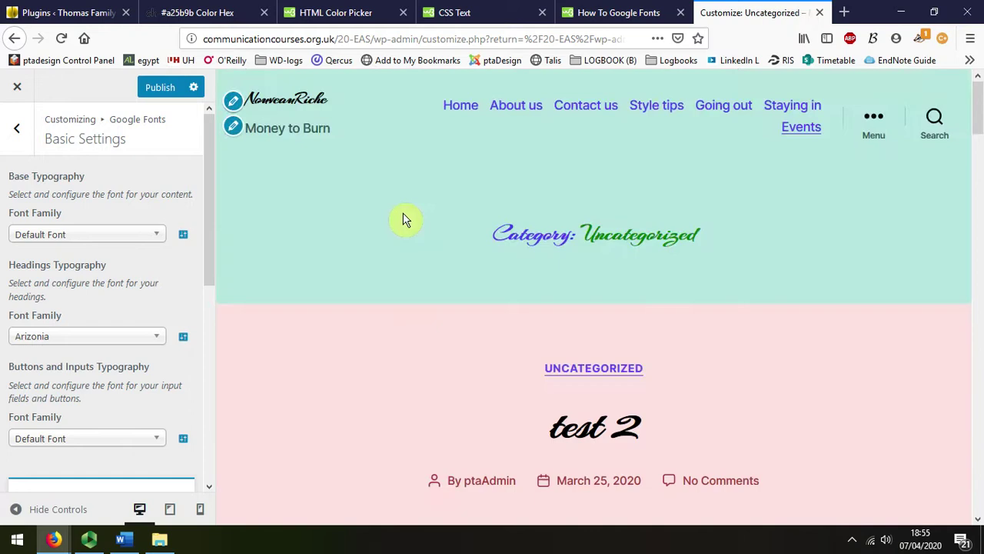
scroll(404, 219, "down", 4)
scroll(406, 219, "down", 2)
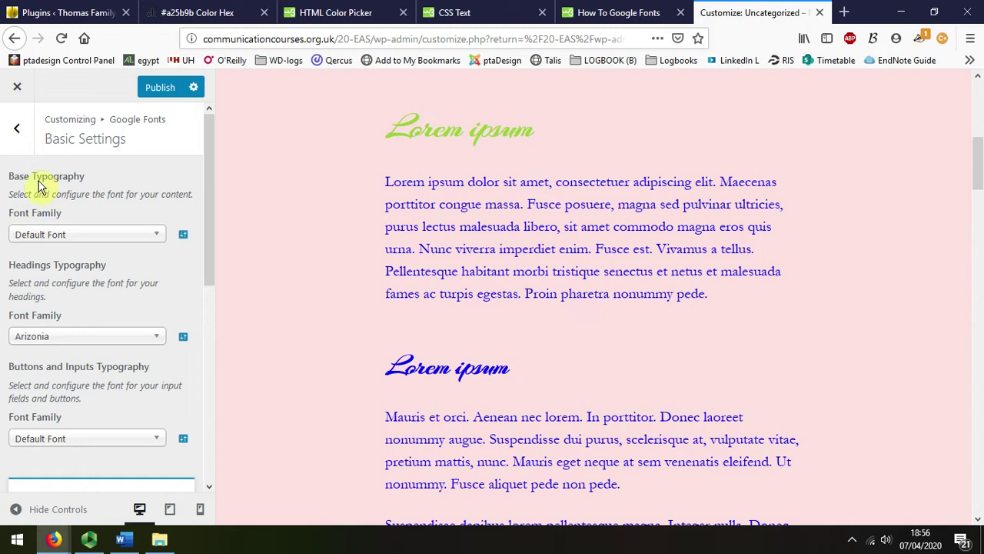
Step: Set the base typography font family to Roboto, correcting the 'robotica' search to 'robot'
left_click(156, 238)
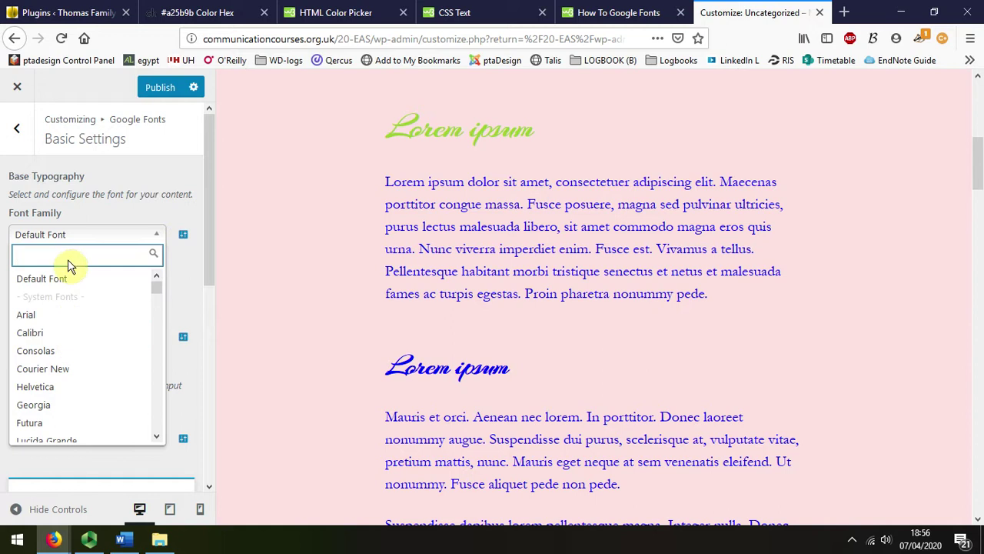
type("r")
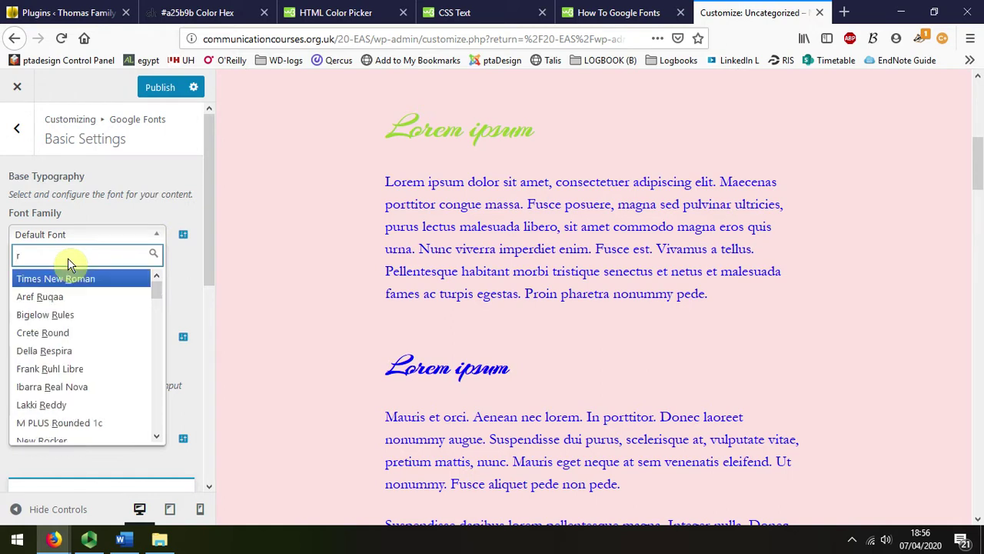
type("obotica")
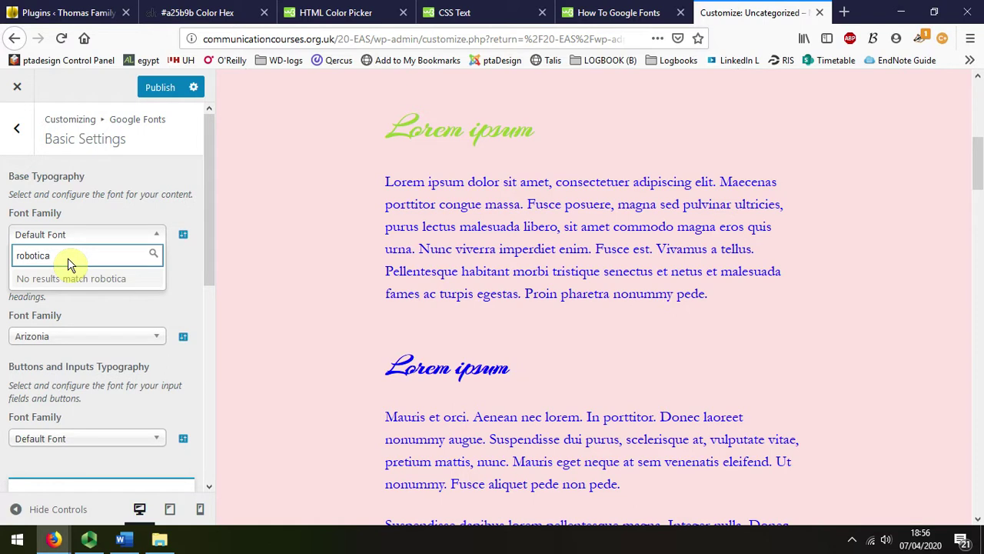
key("BackSpace")
key("BackSpace")
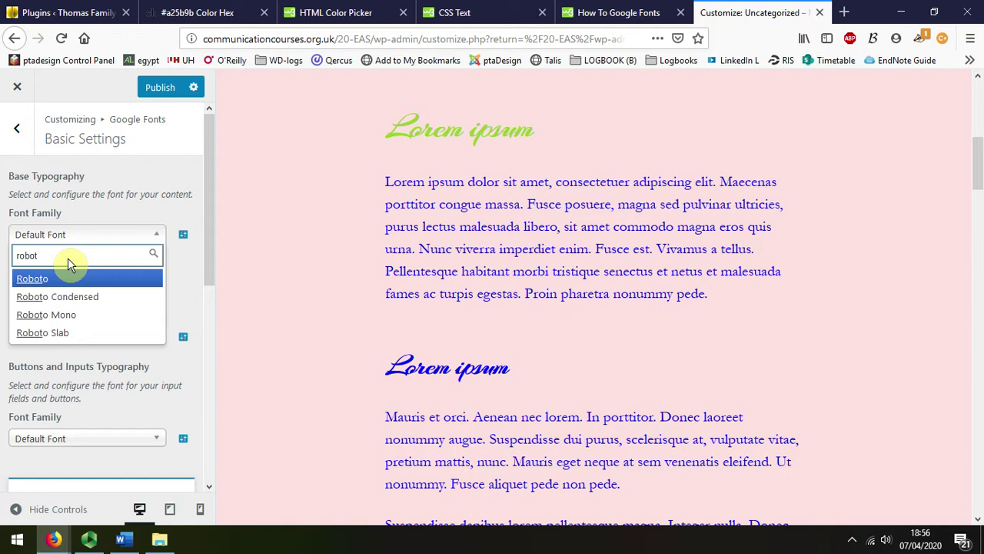
left_click(45, 280)
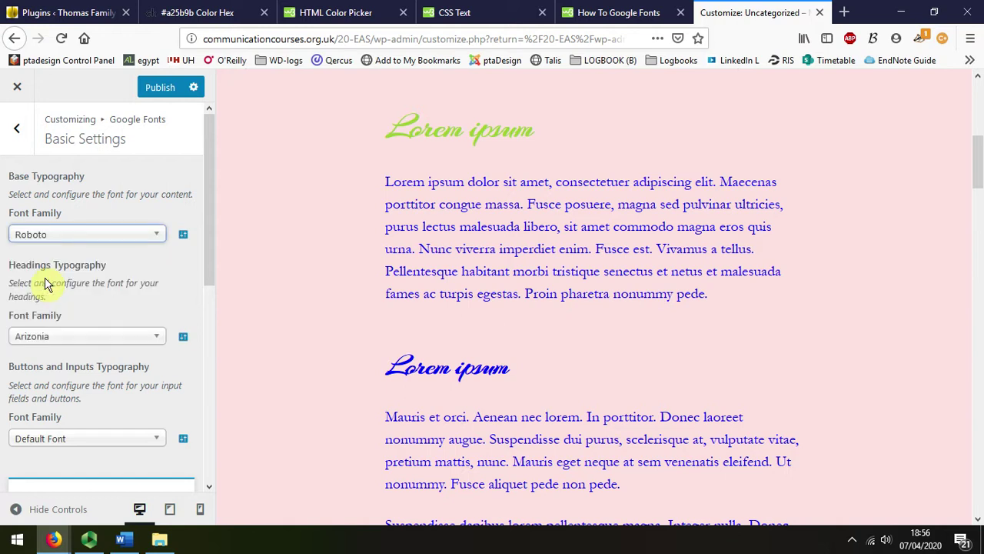
left_click(169, 264)
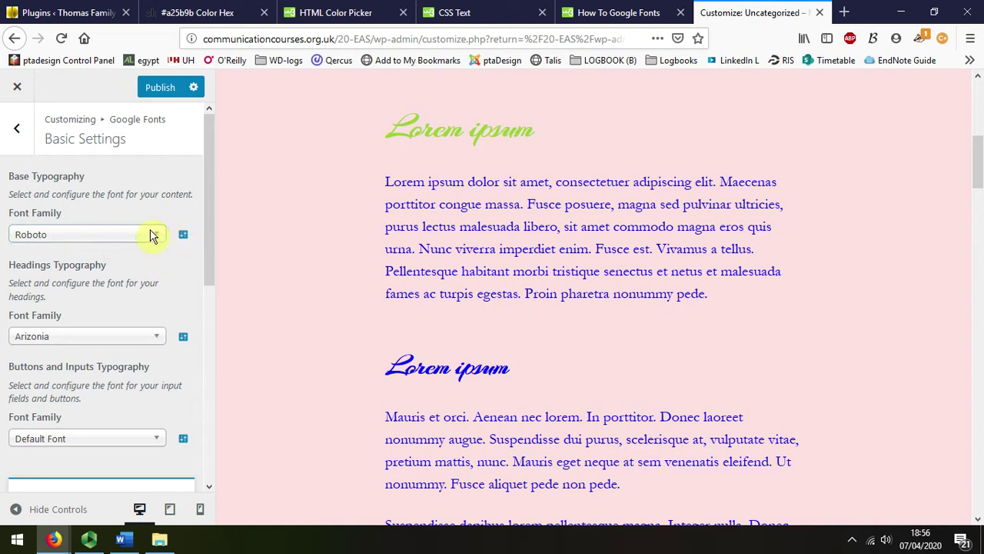
left_click(158, 236)
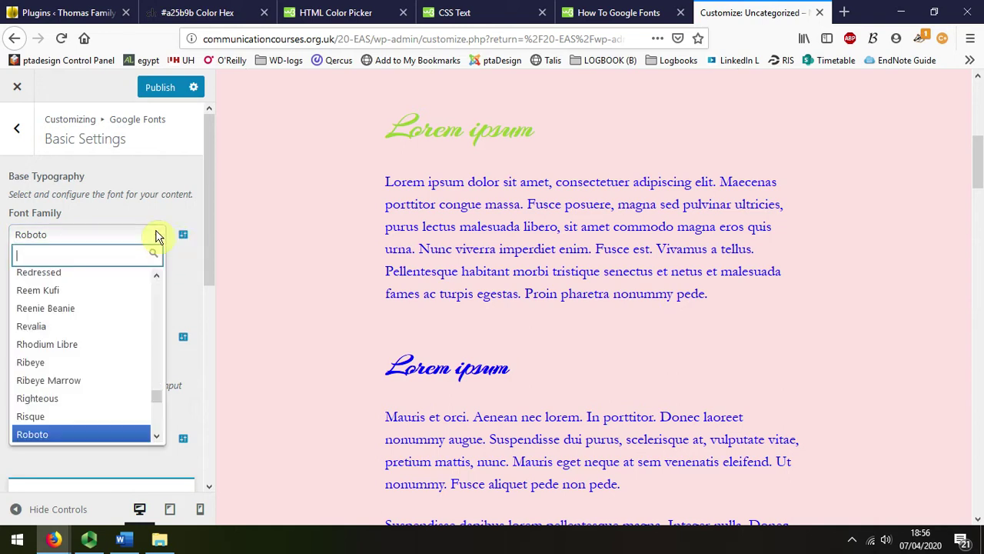
Step: Change the base typography font family from Roboto to Arial
left_click(157, 237)
scroll(341, 249, "down", 3)
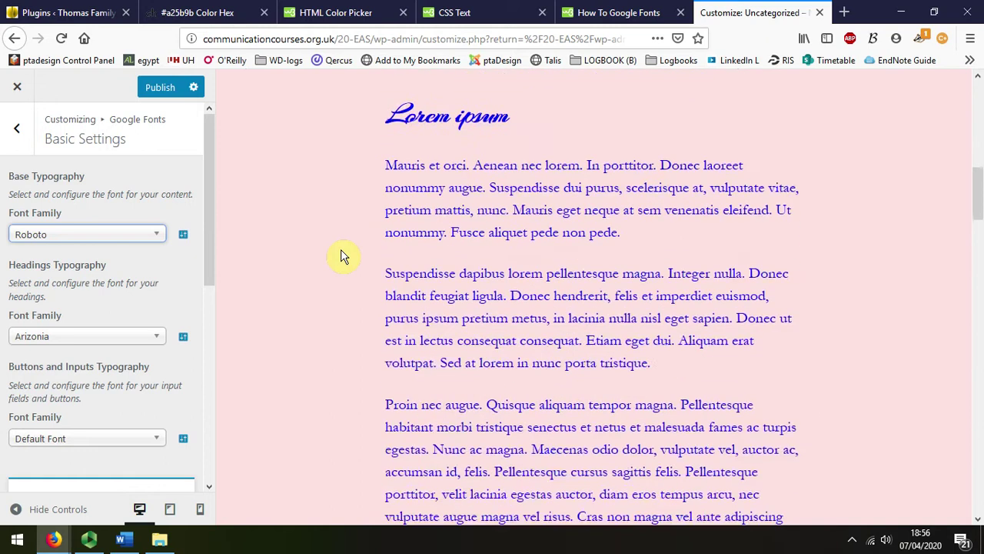
scroll(340, 249, "down", 2)
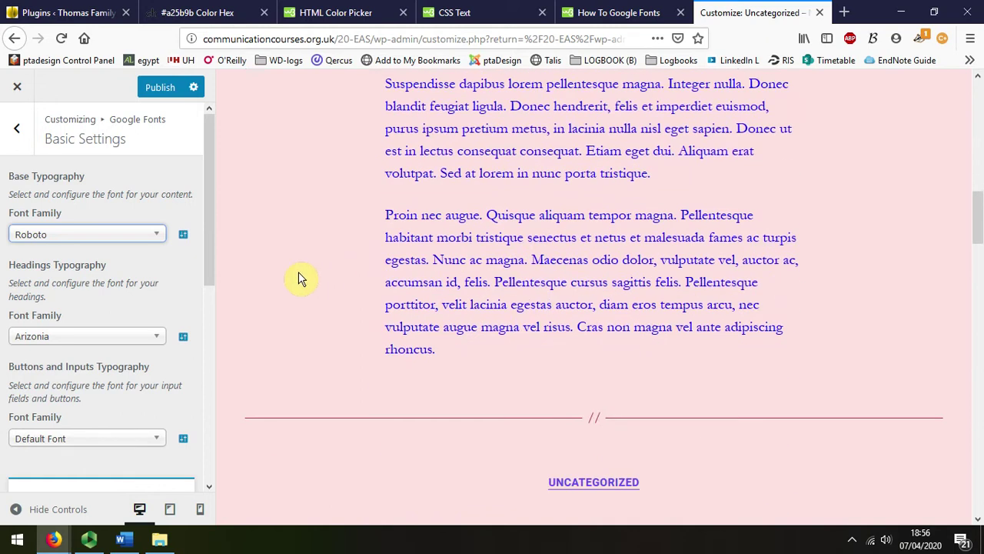
scroll(299, 279, "up", 4)
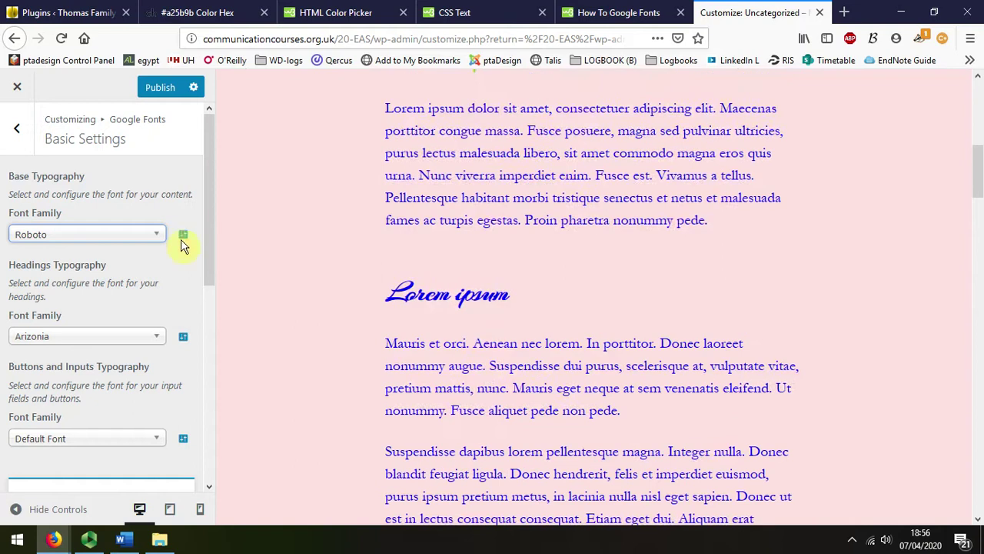
left_click(154, 236)
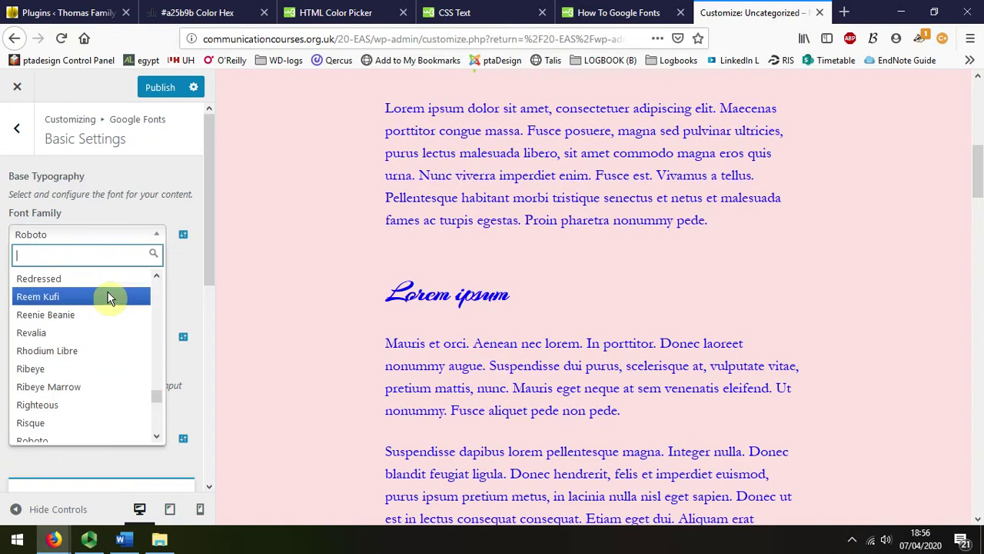
scroll(157, 301, "up", 4)
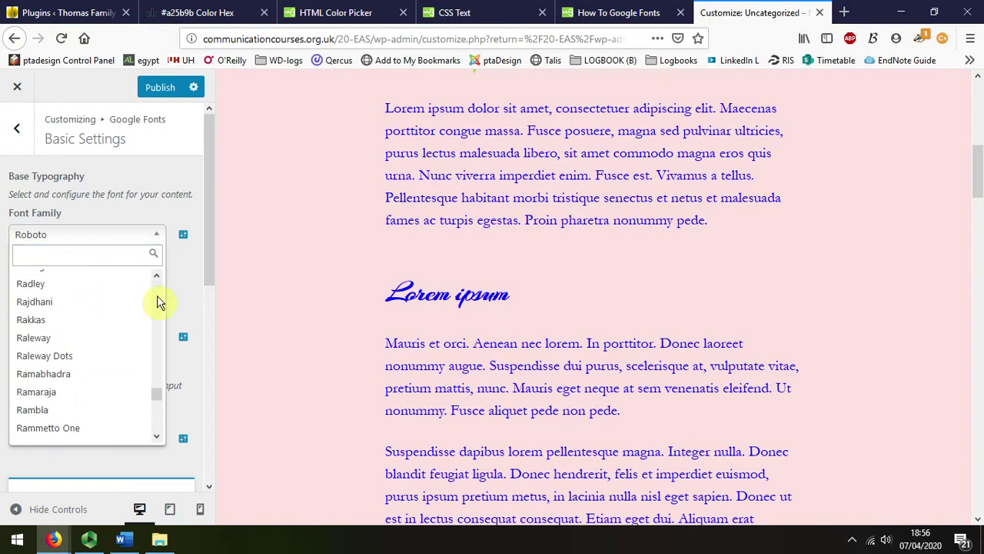
left_click_drag(156, 394, 159, 254)
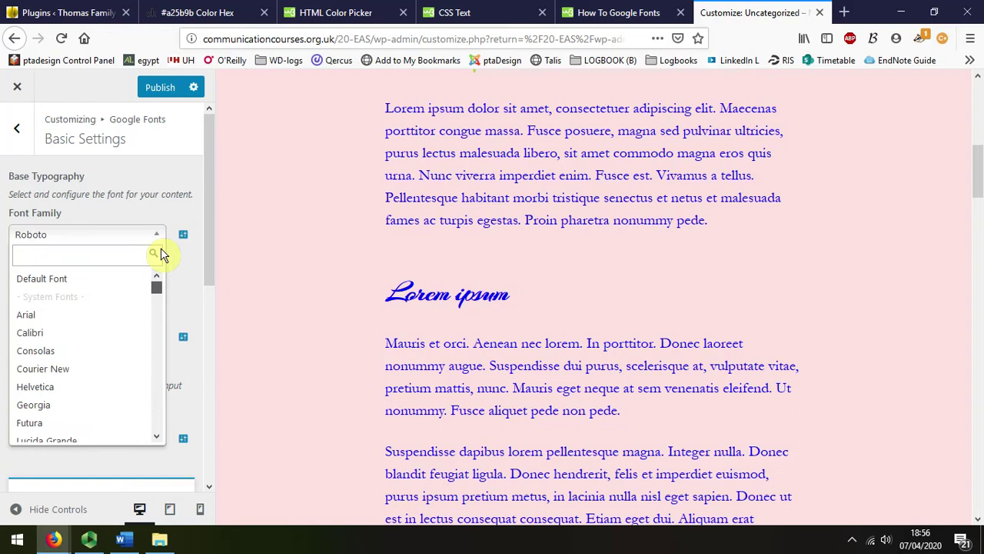
left_click(66, 321)
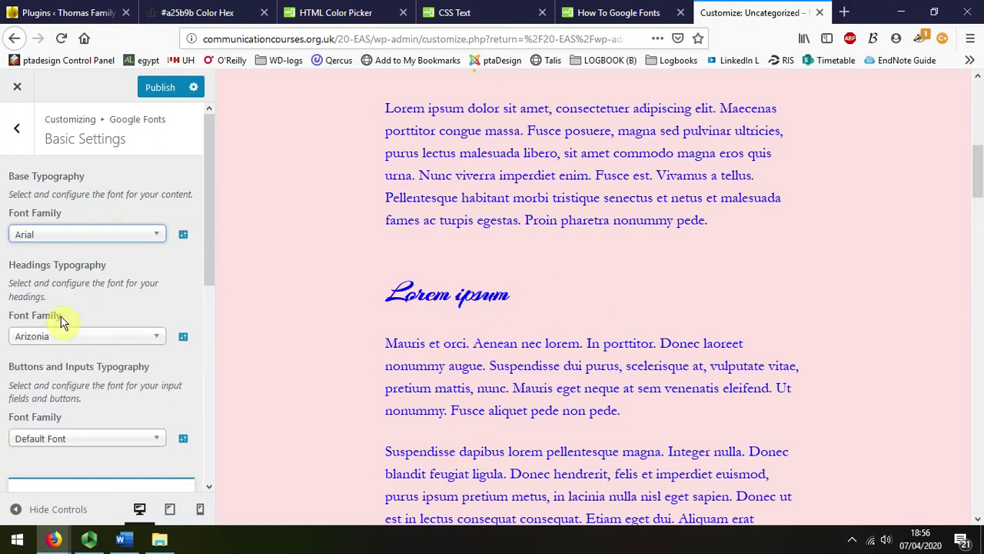
left_click(129, 283)
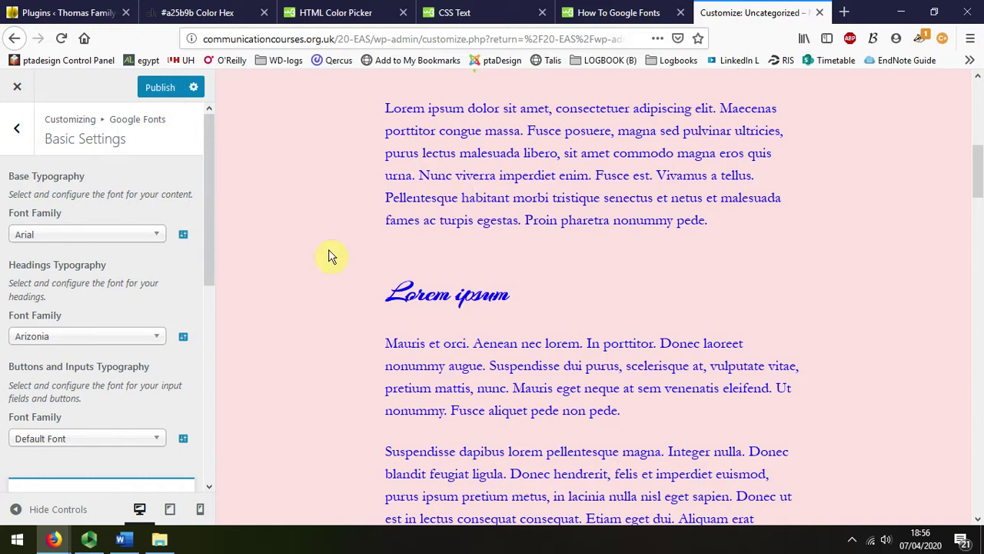
Step: Publish the Customizer font settings so Arizonia headings and Arial body text go live
left_click_drag(209, 240, 223, 197)
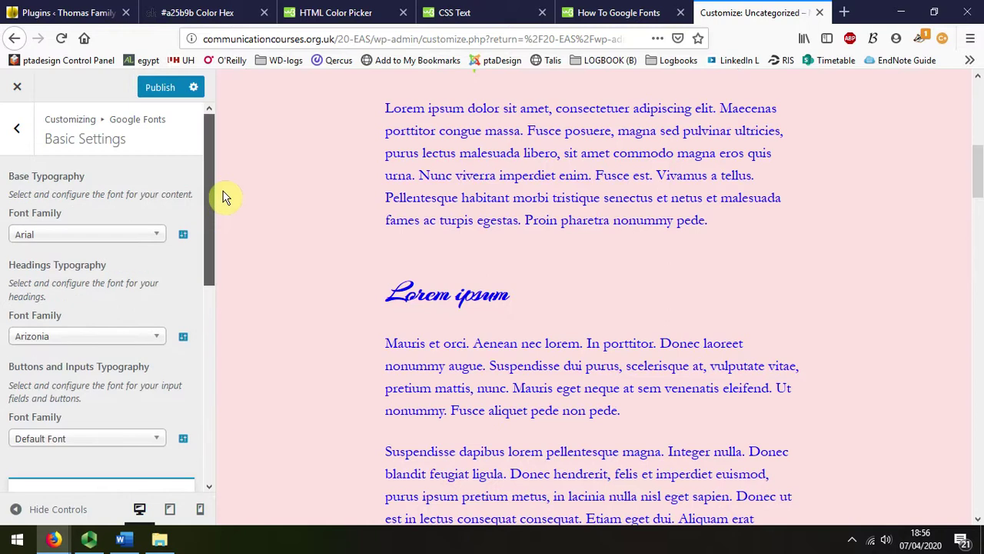
left_click(158, 87)
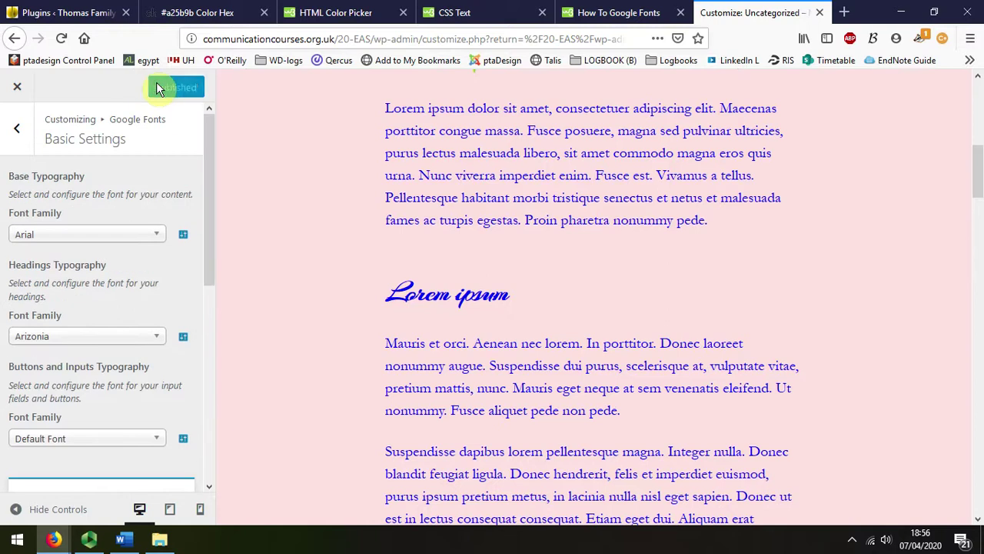